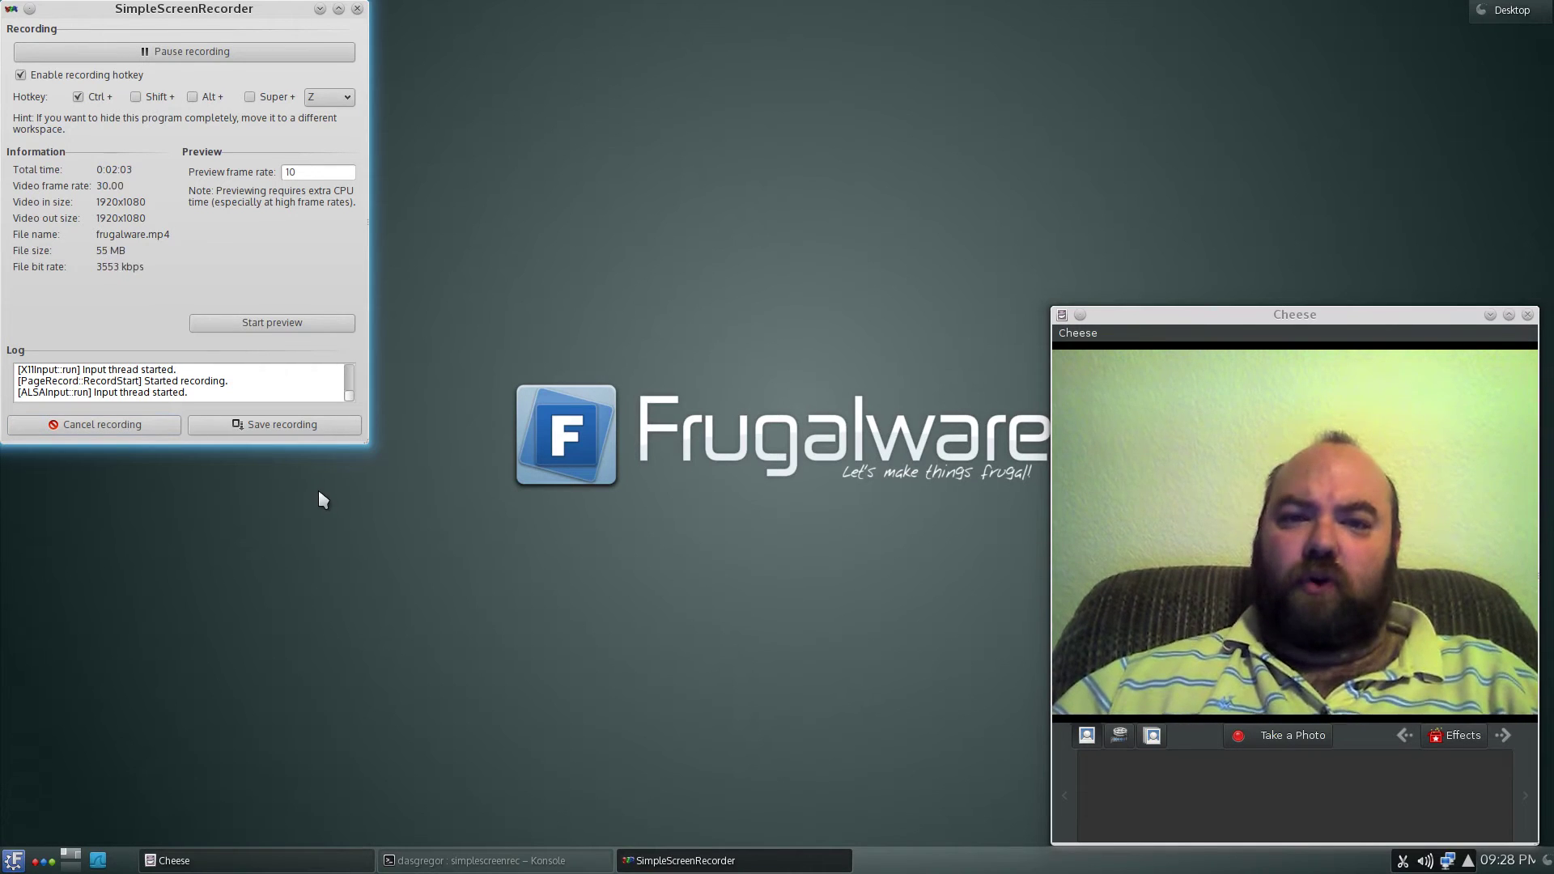
- Launch Gfpm from the K-menu's System category, authenticating with the root password
left_click(13, 859)
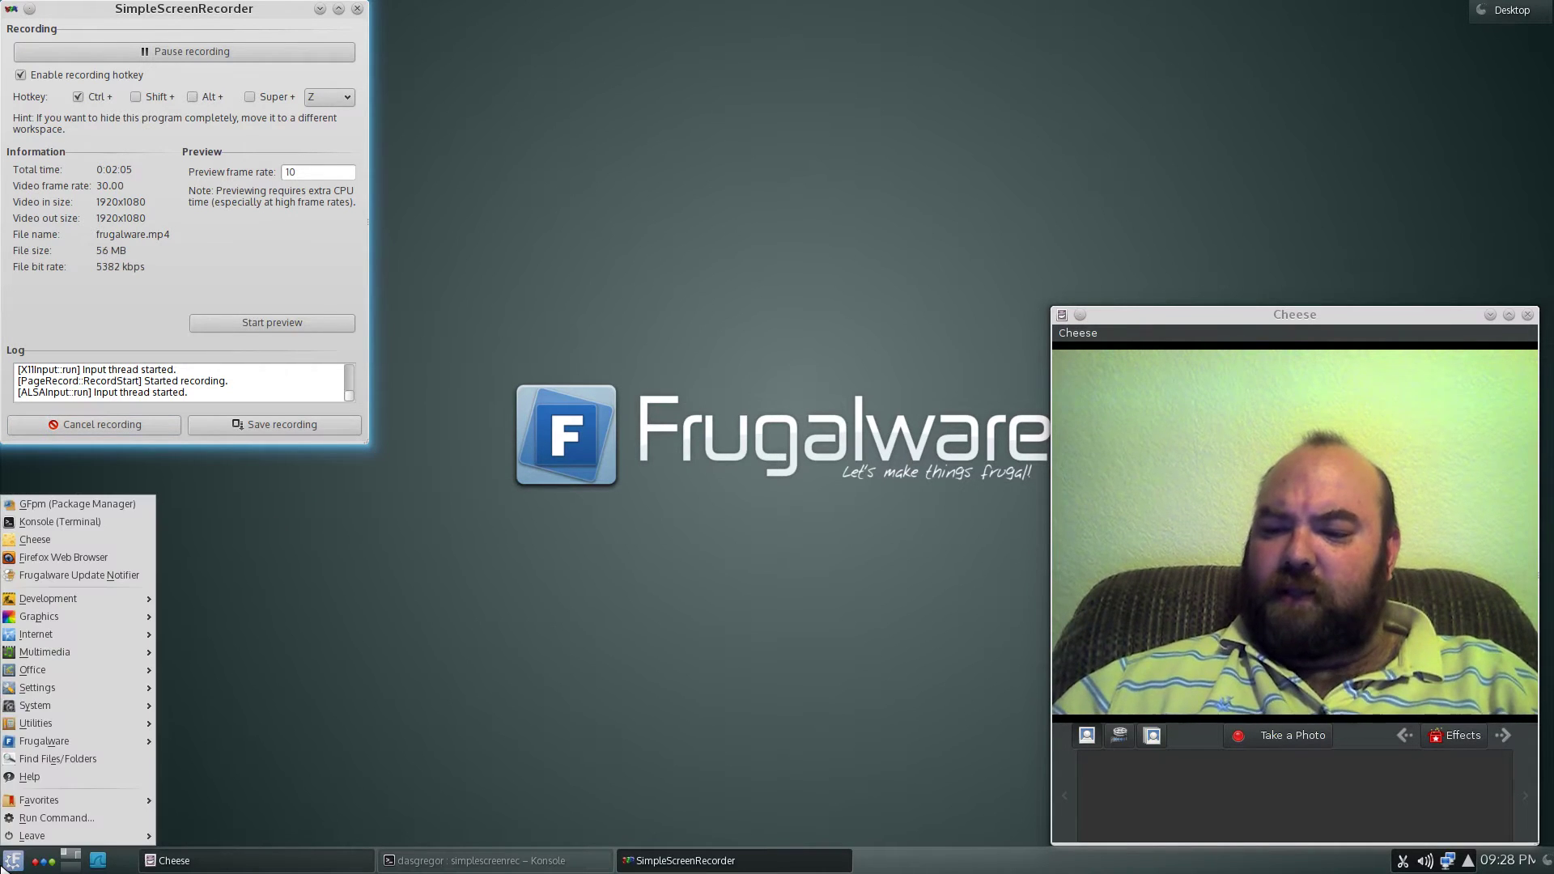
mouse_move(43, 710)
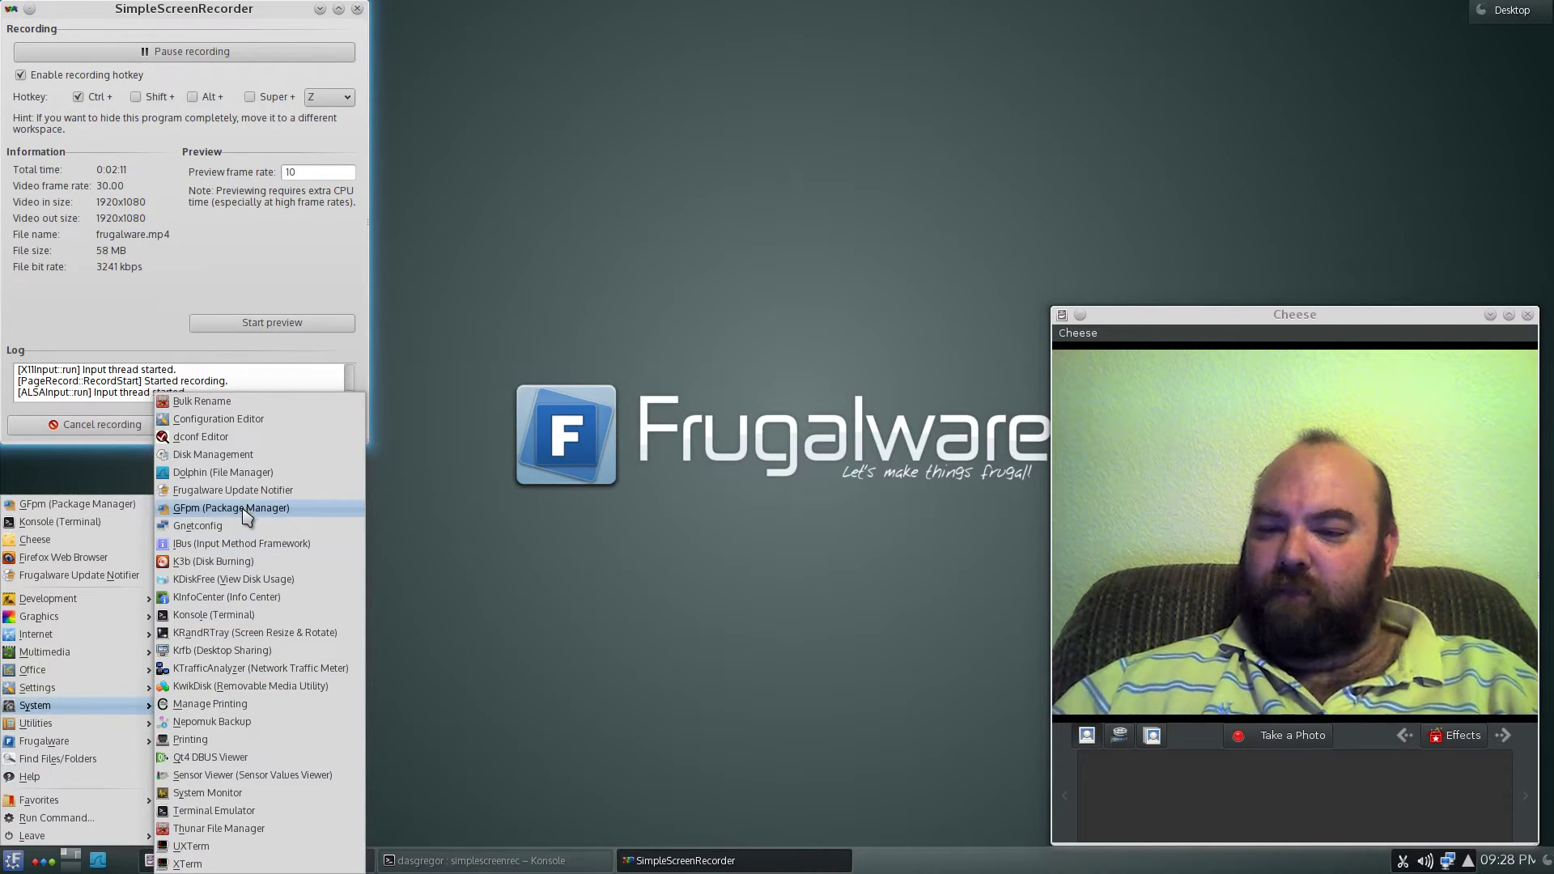
left_click(242, 507)
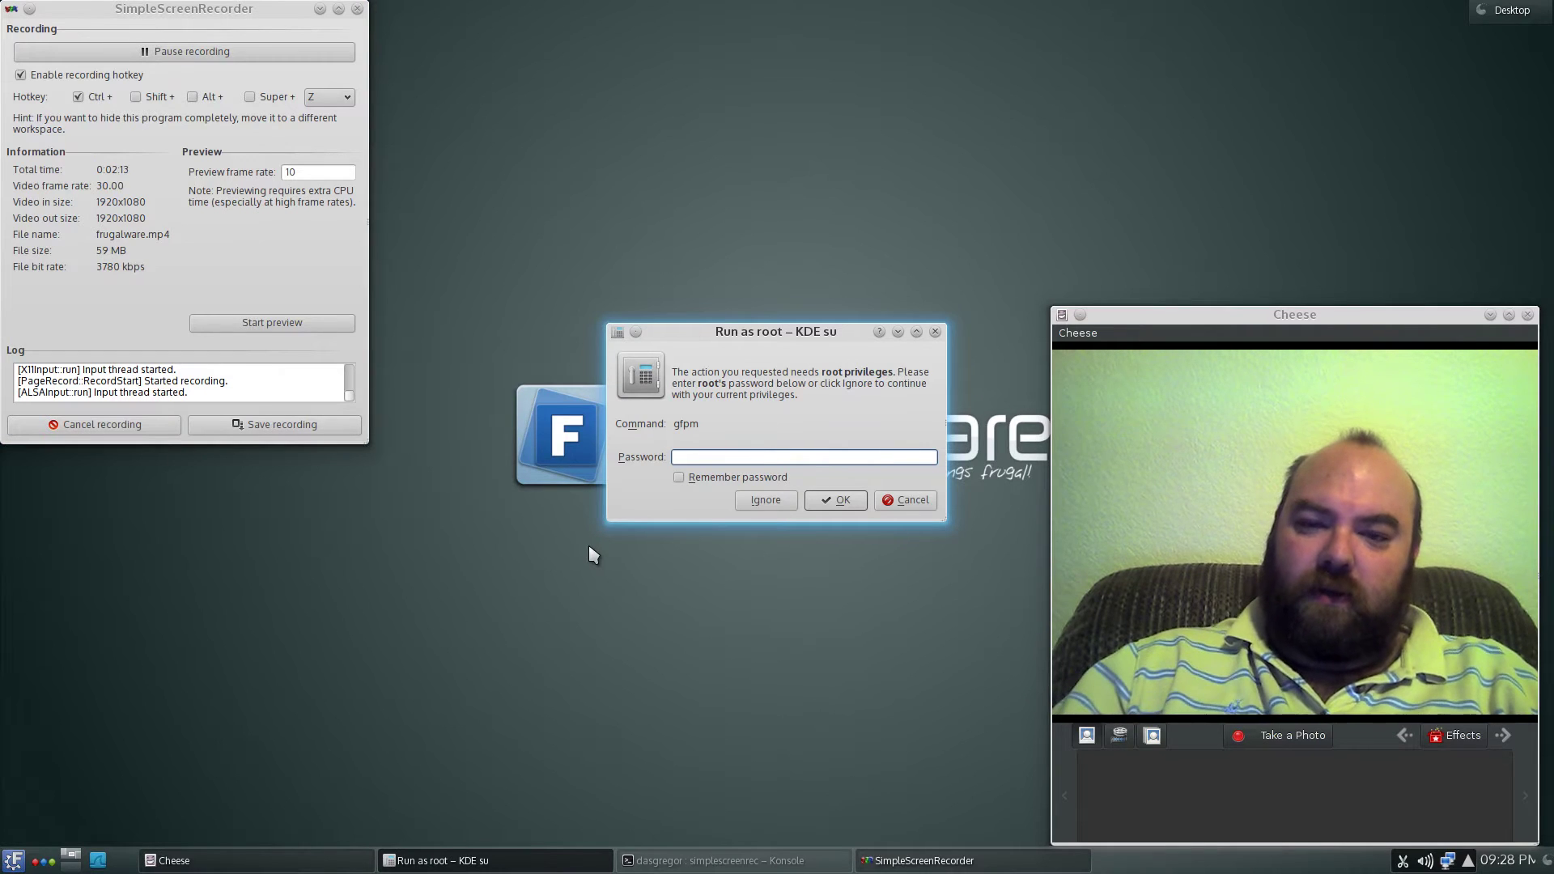
type("password")
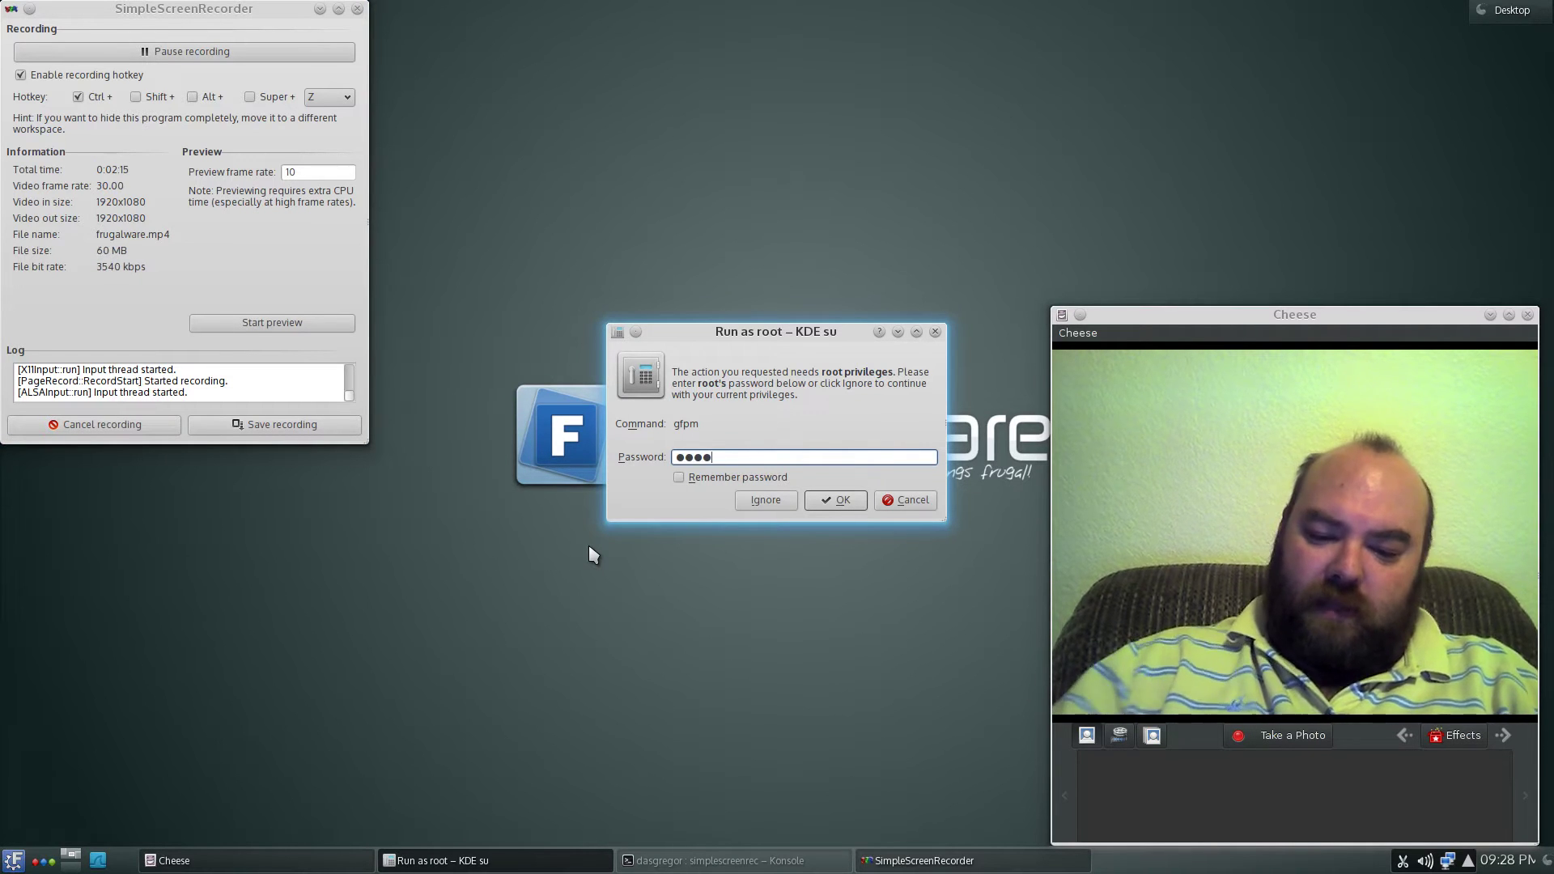
key("Return")
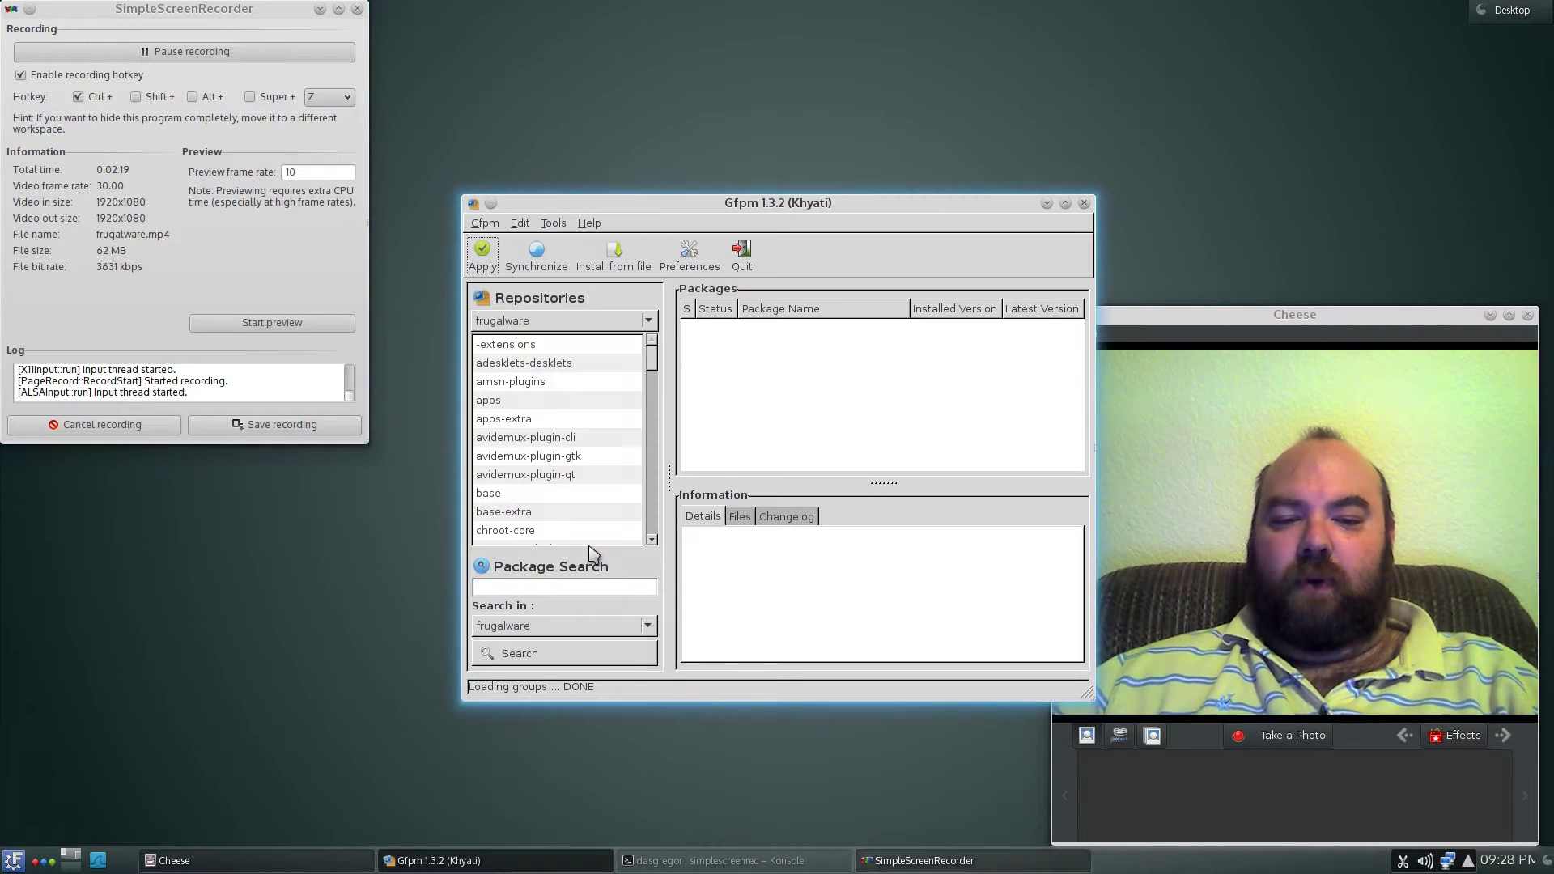
- Move the Gfpm window higher and search the frugalware repository for 'mplayer'
left_click_drag(723, 219, 662, 122)
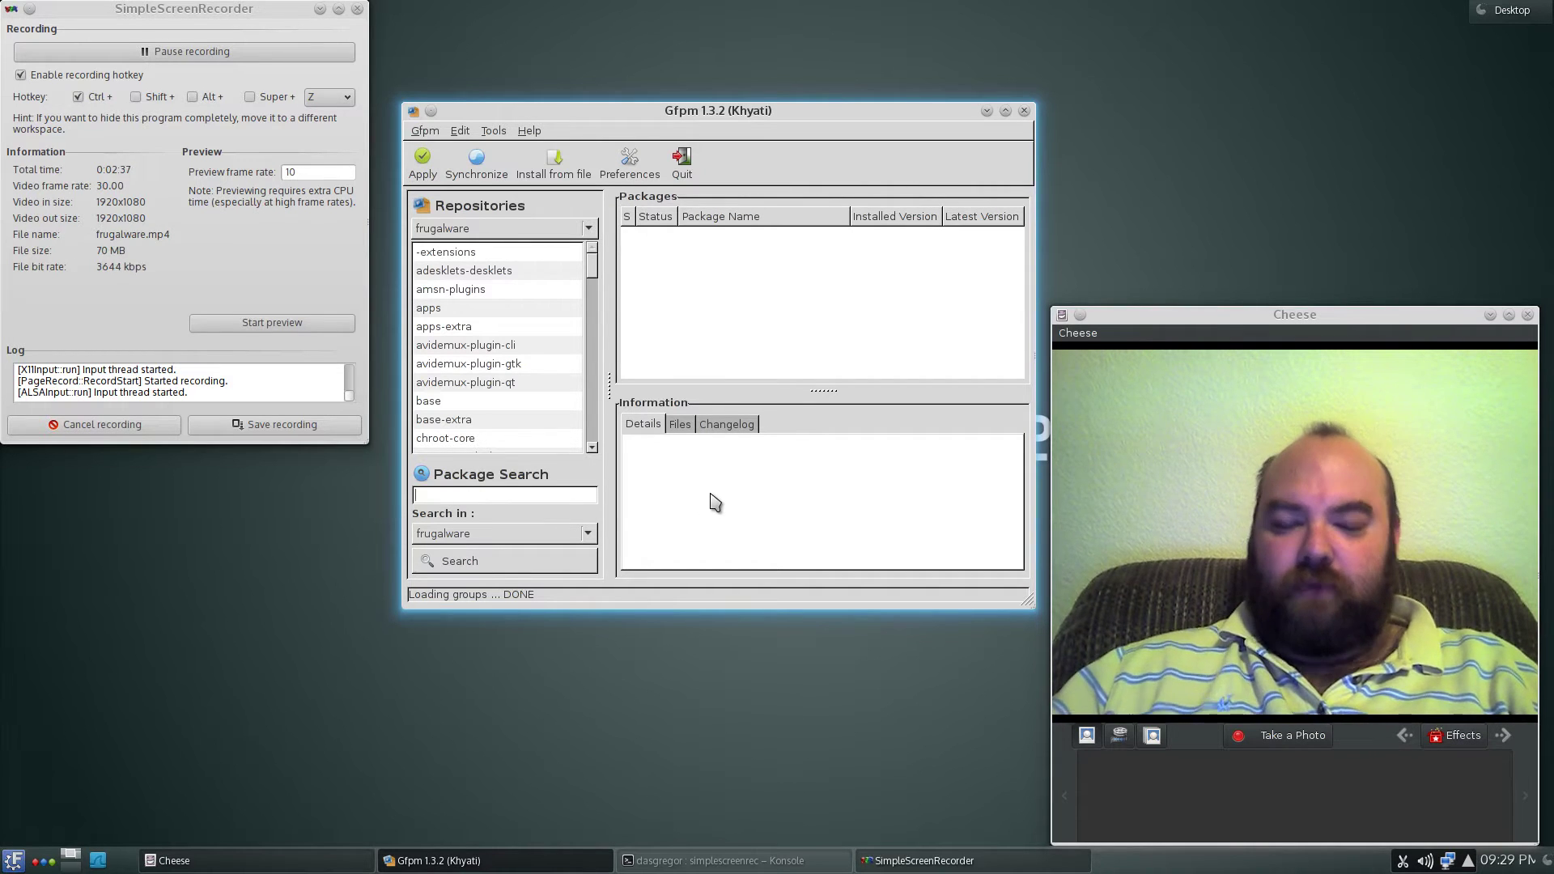
type("mplayer")
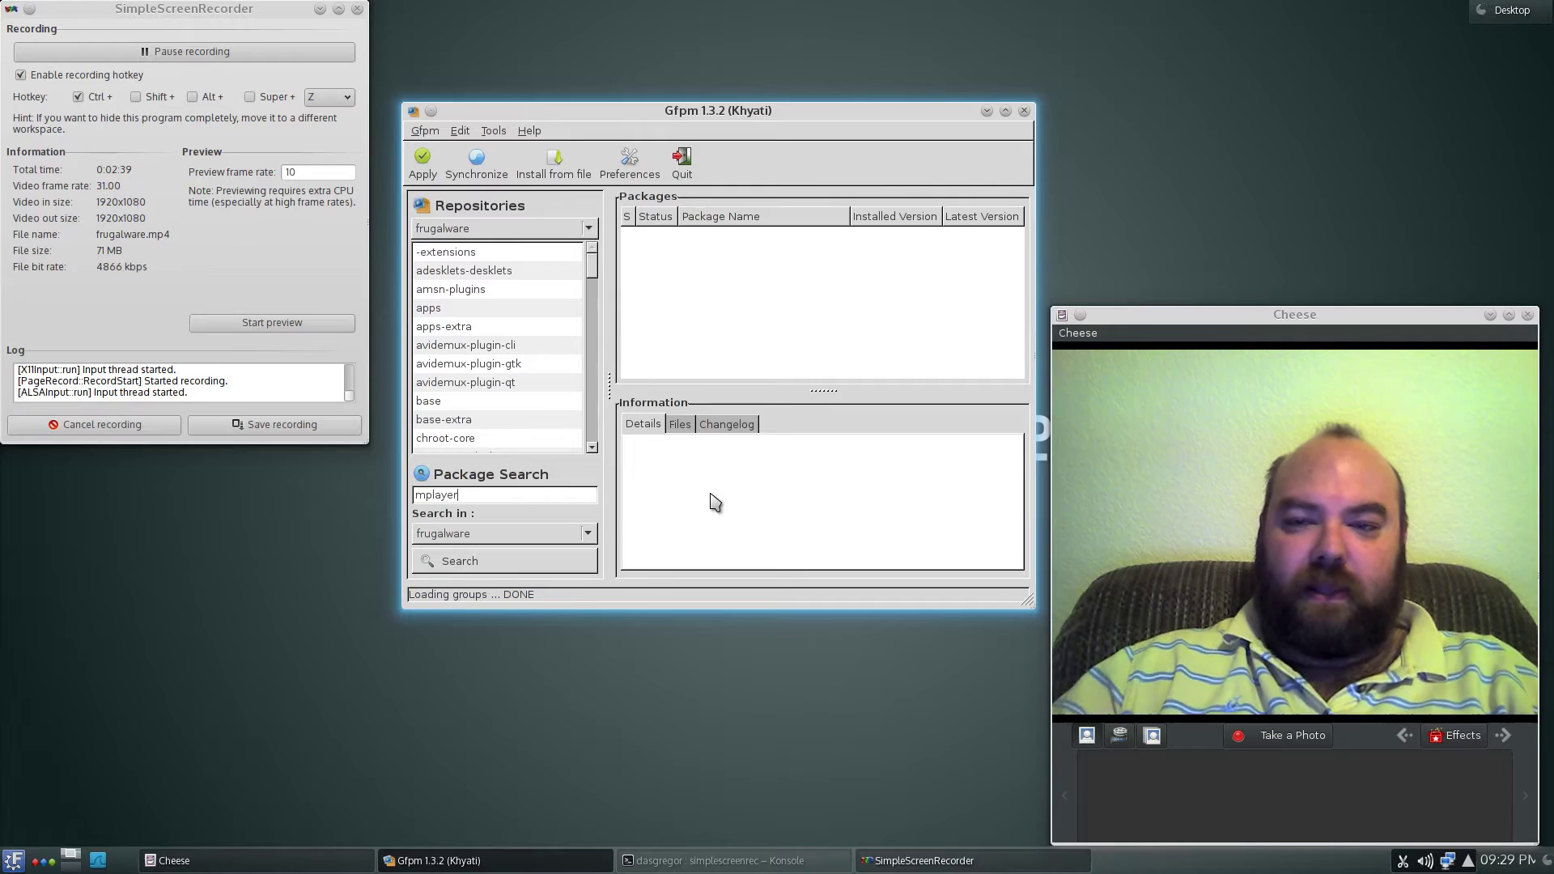
left_click(716, 502)
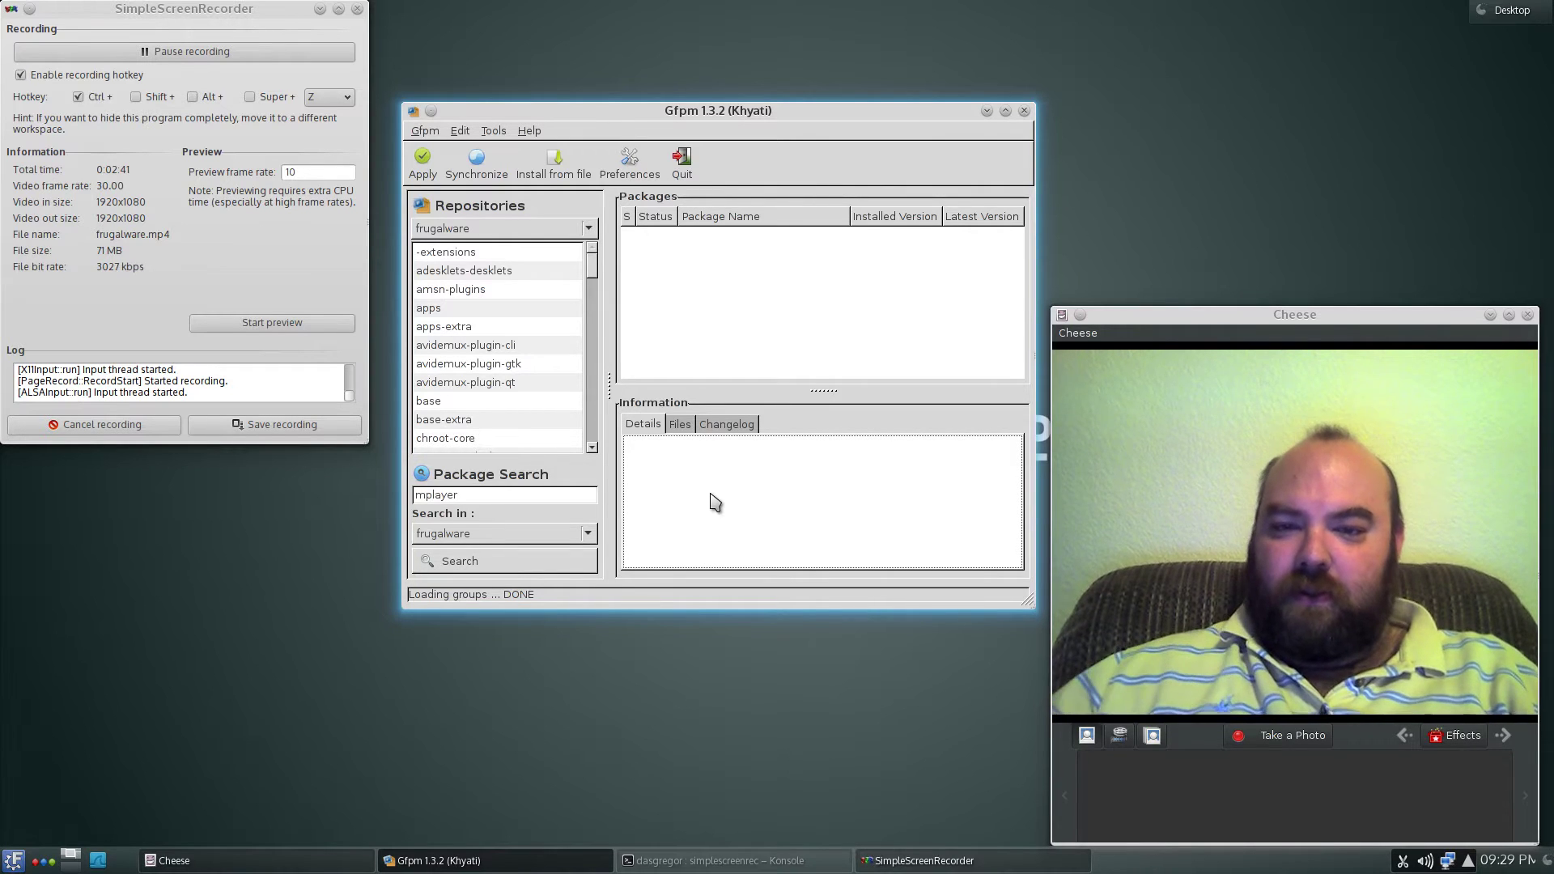
left_click(472, 494)
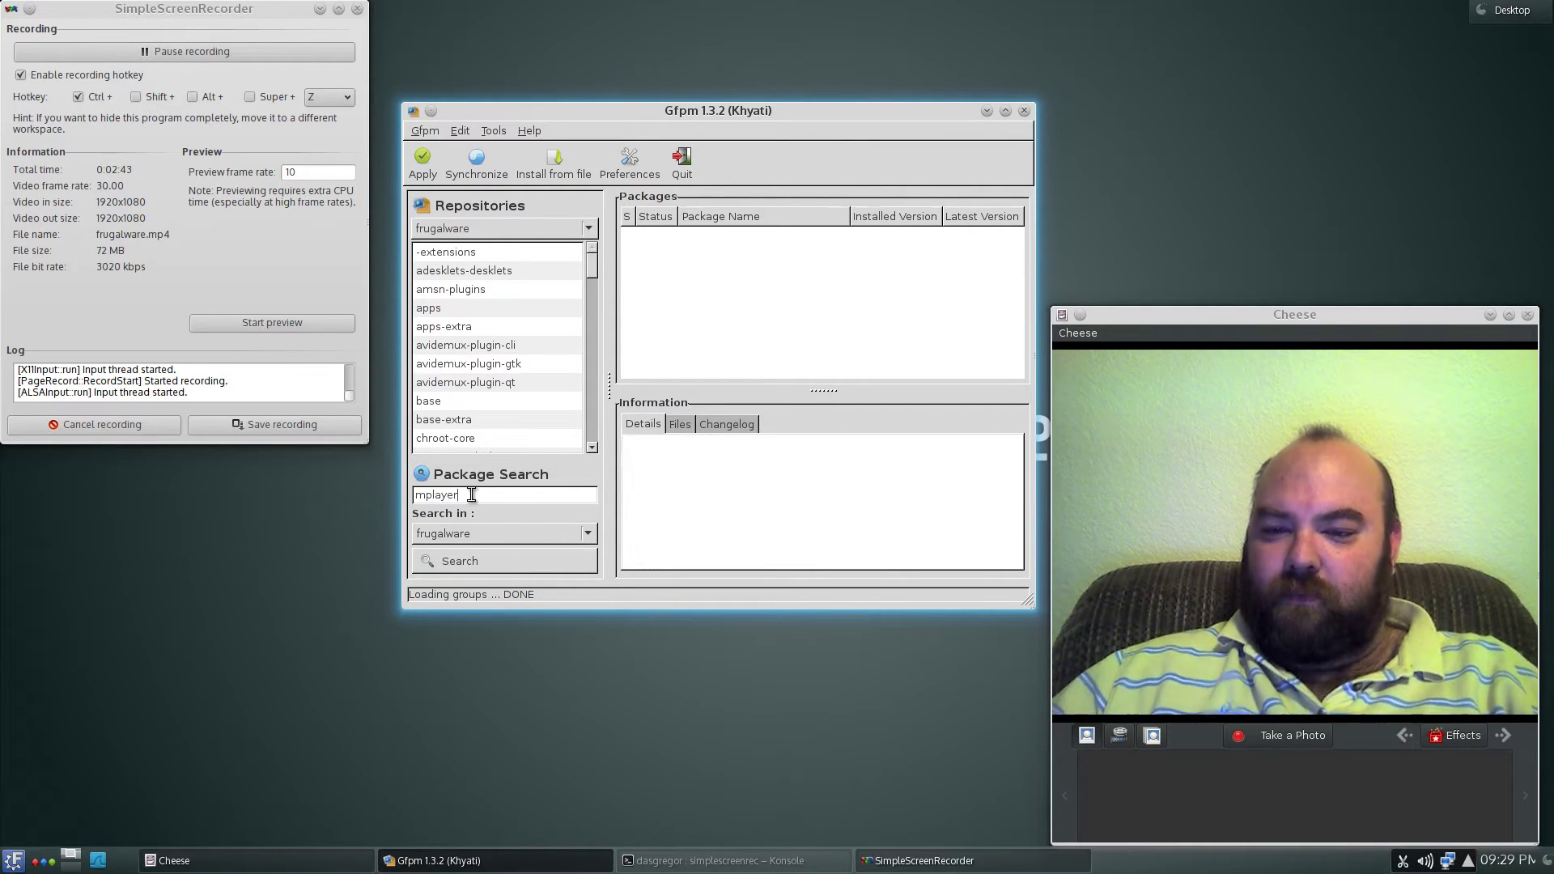
key("Return")
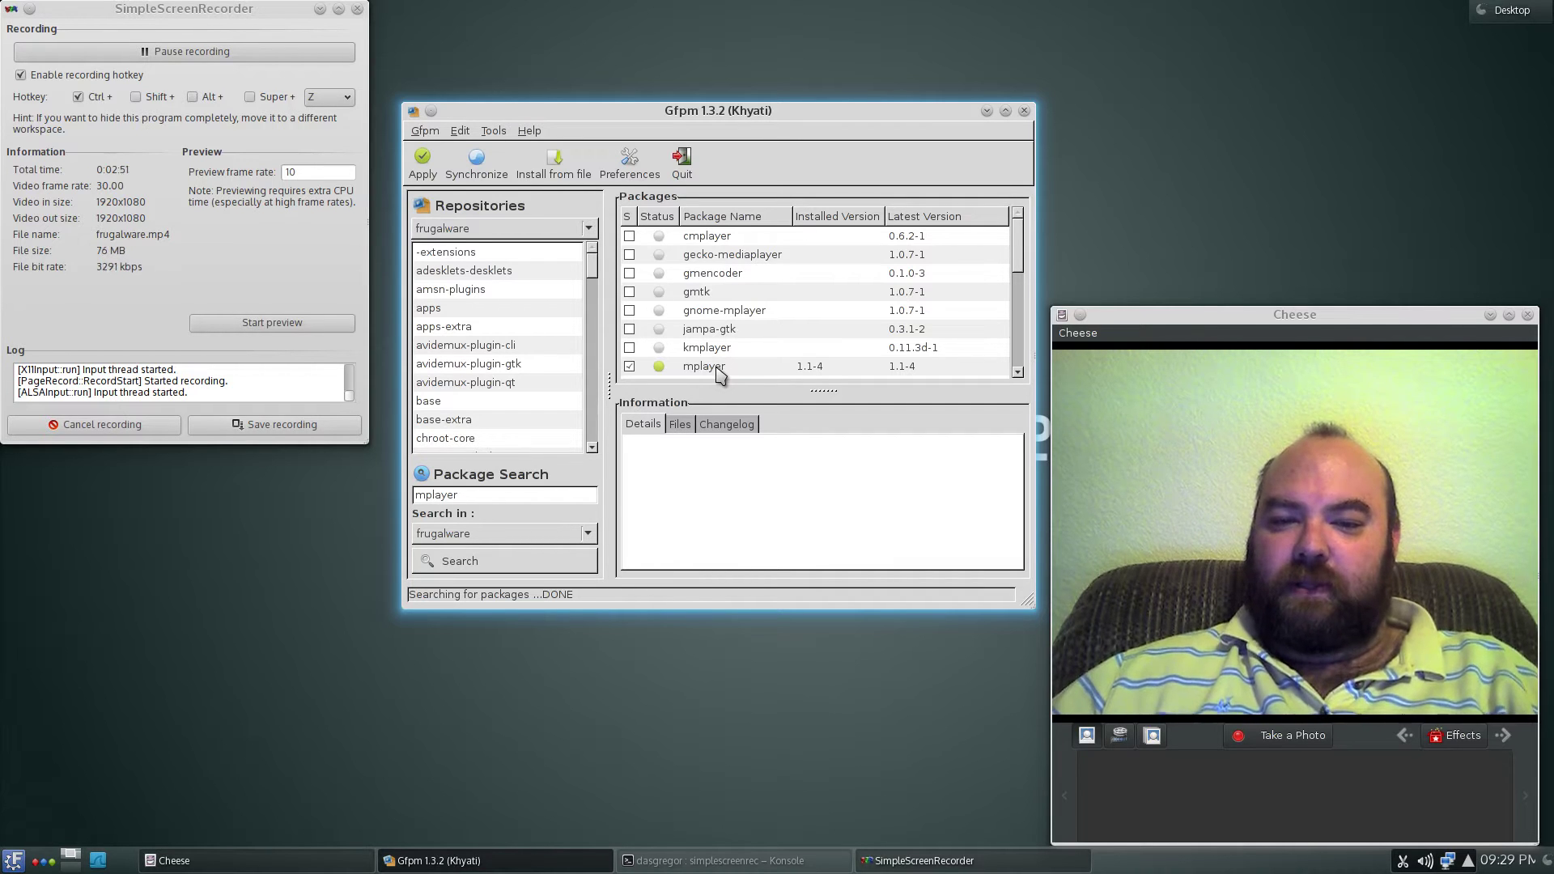
- Select the mplayer package and show its installed files in the Files tab
left_click(720, 374)
left_click(681, 428)
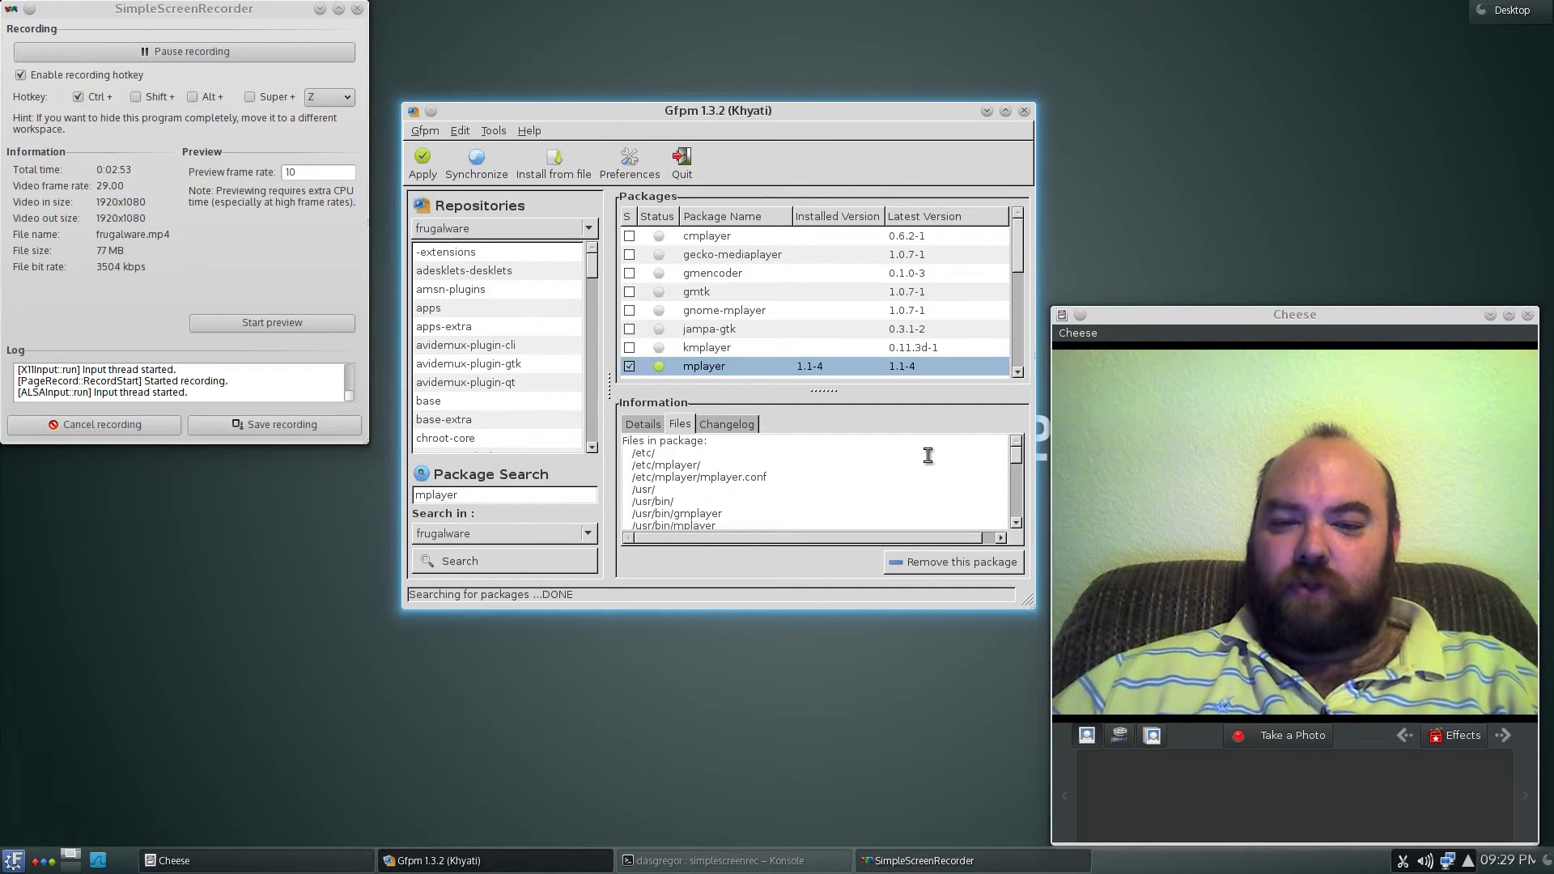
left_click(1017, 498)
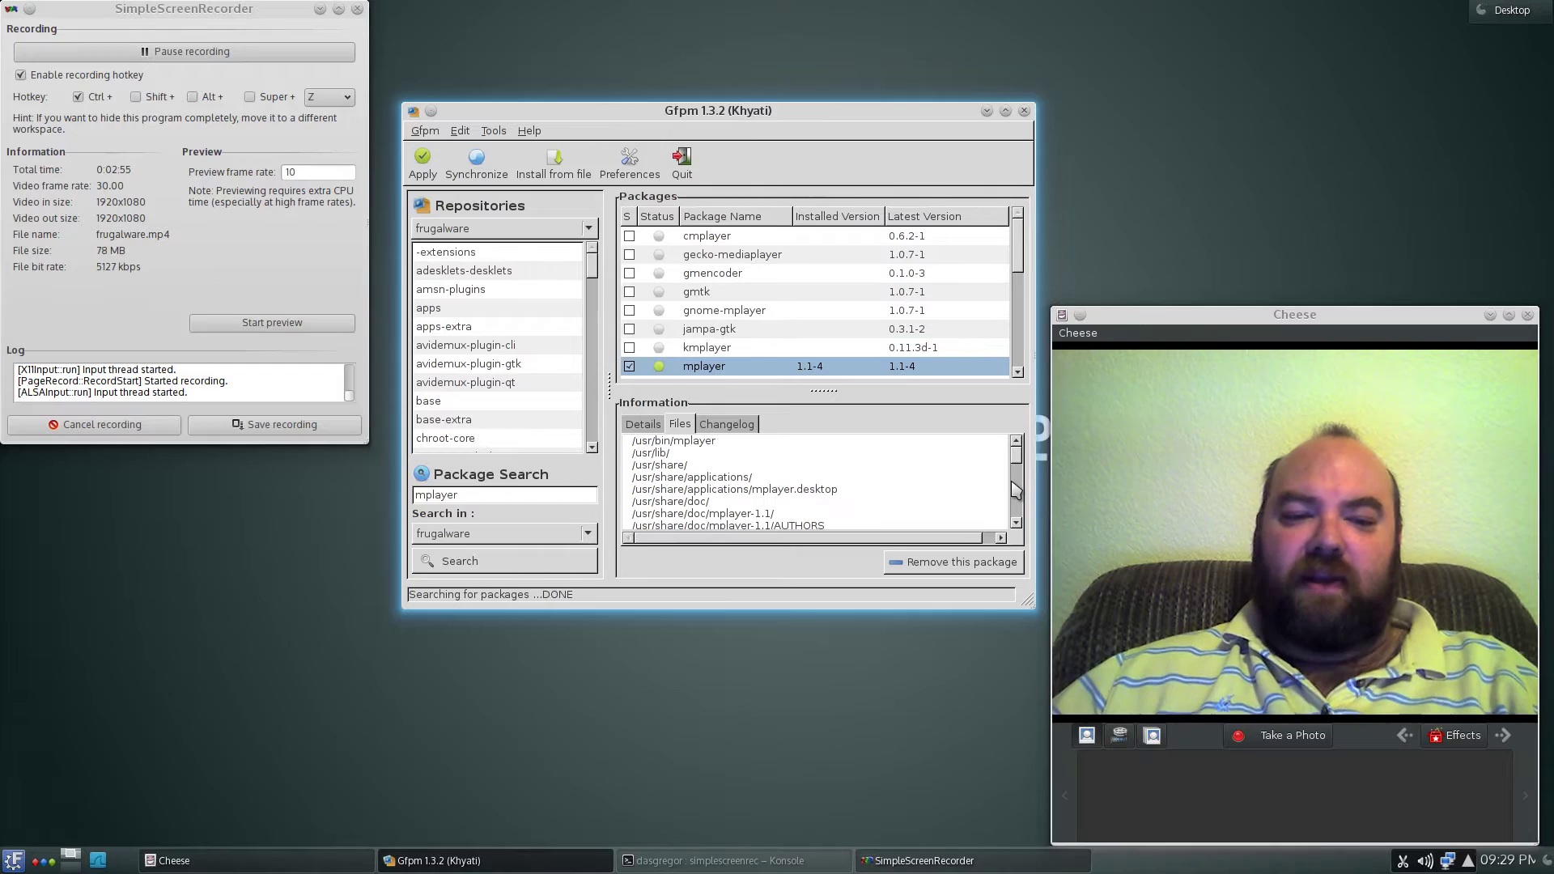
scroll(1016, 461, "up", 2)
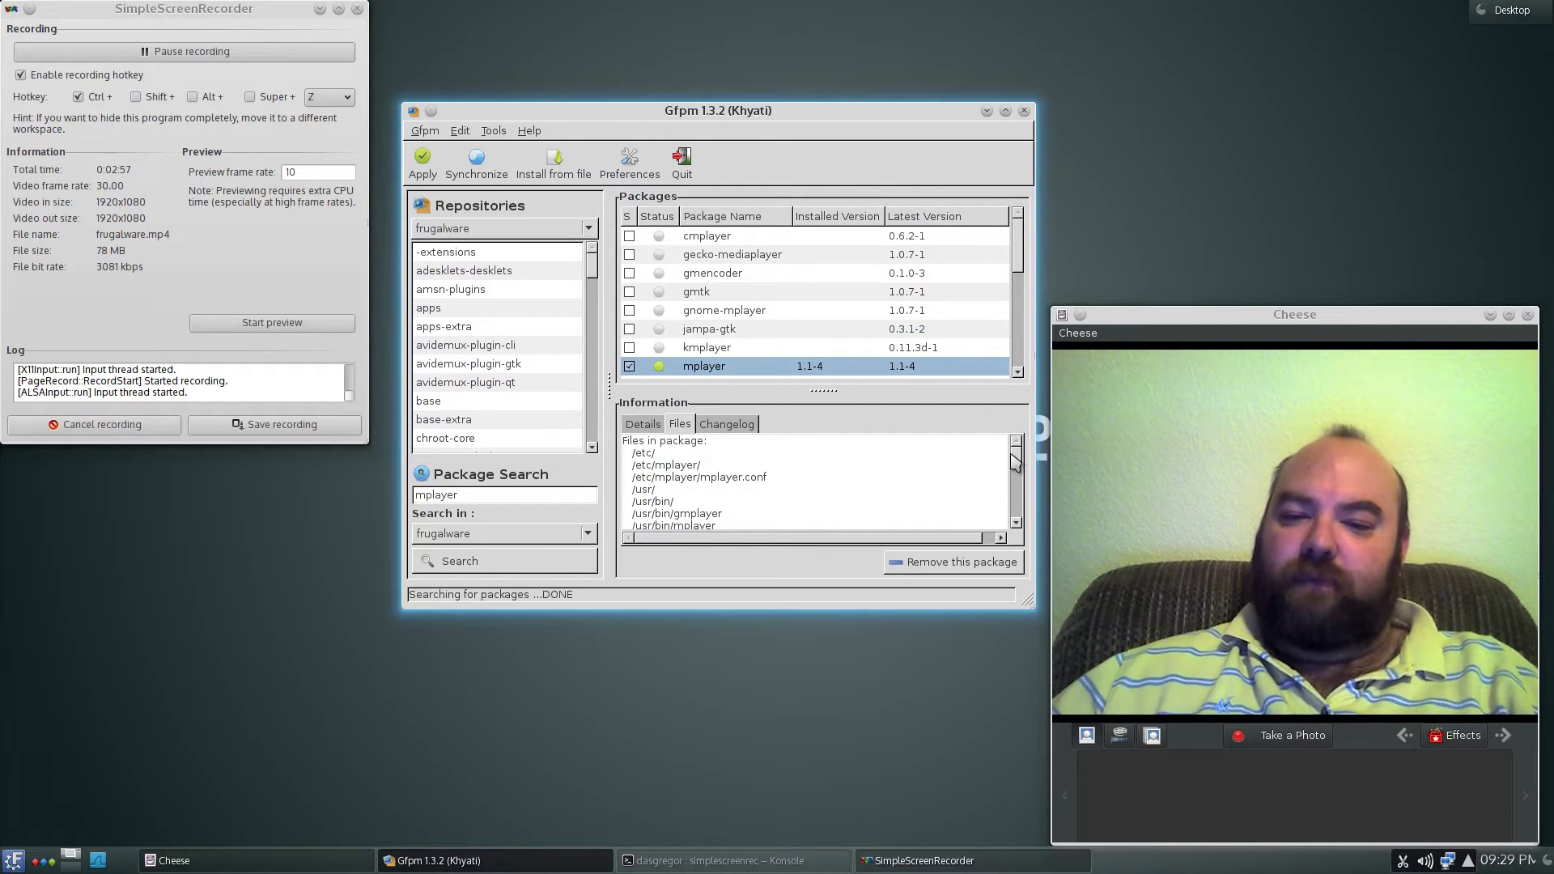
scroll(1015, 462, "down", 4)
scroll(1015, 462, "up", 4)
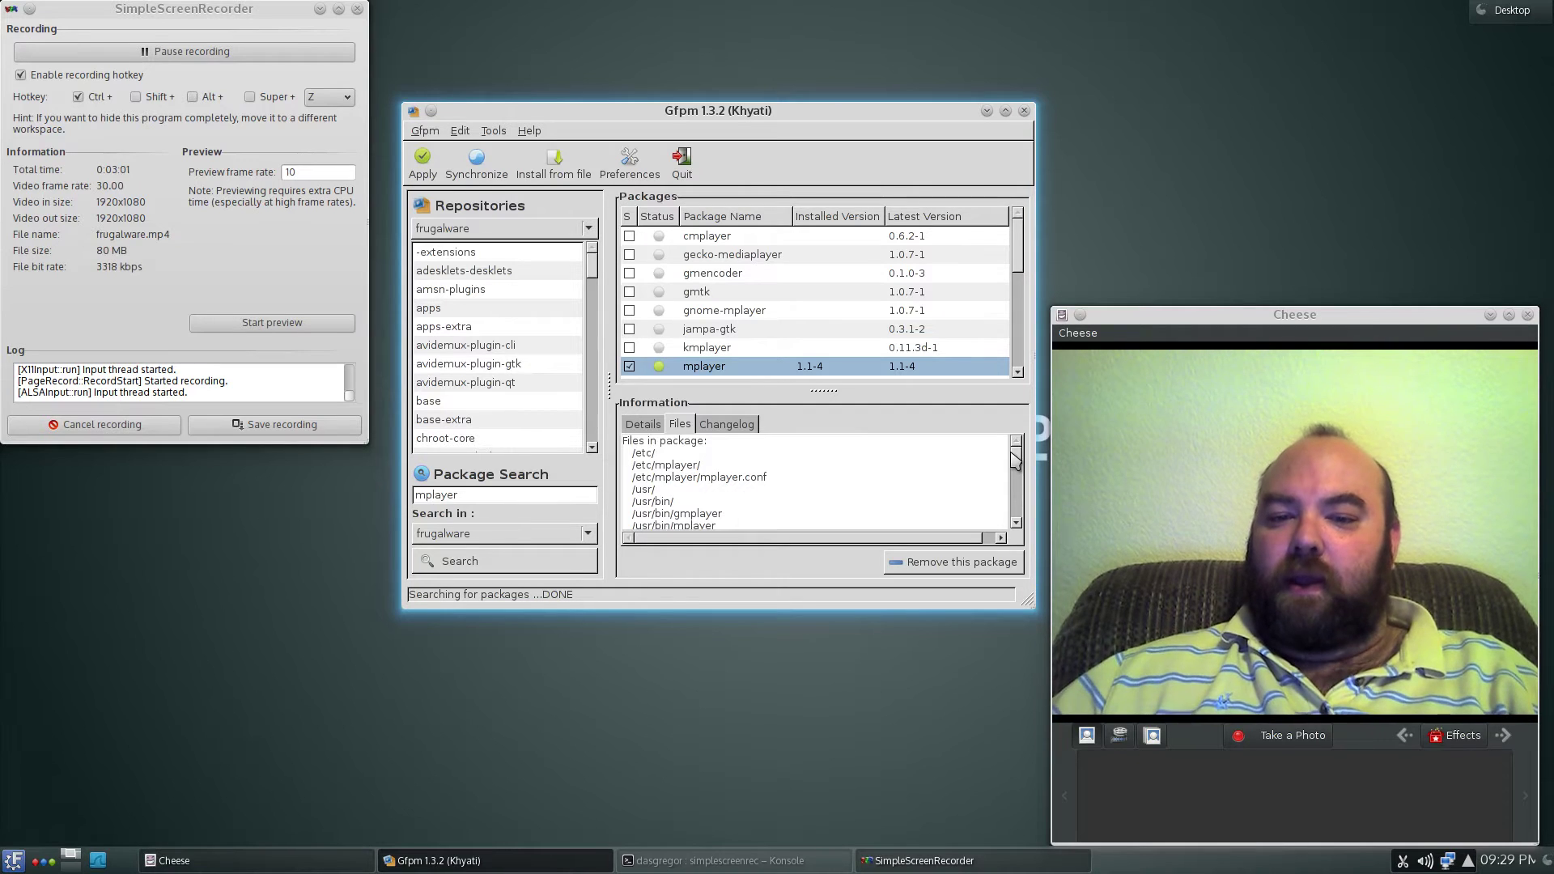
- Scroll through mplayer's file list and return to its top
left_click_drag(1011, 453, 1012, 486)
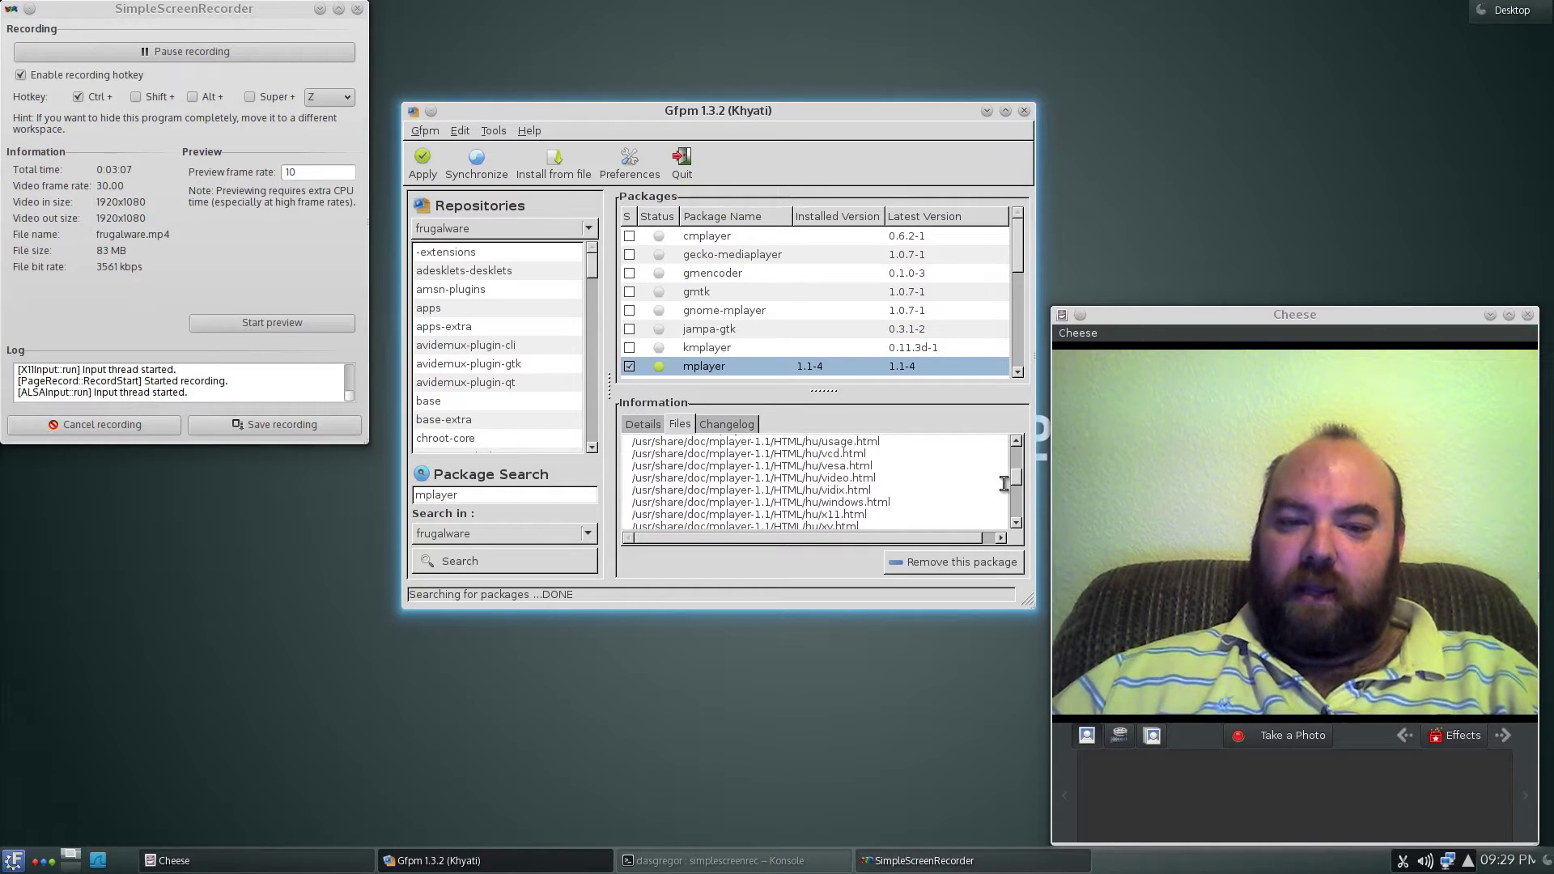
left_click_drag(1017, 476, 1016, 481)
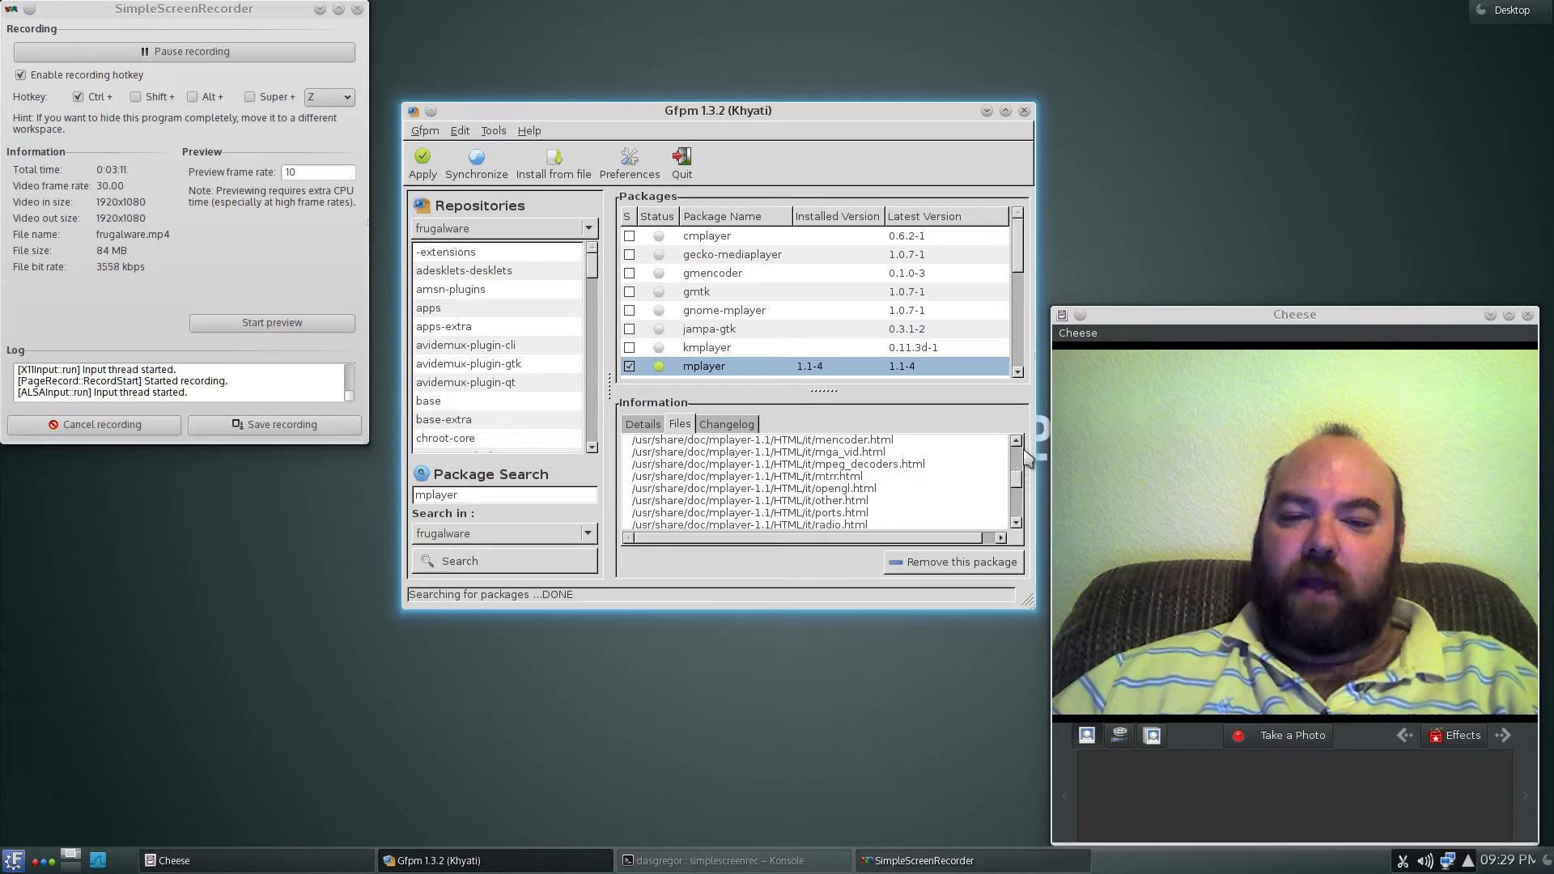
scroll(1020, 463, "up", 6)
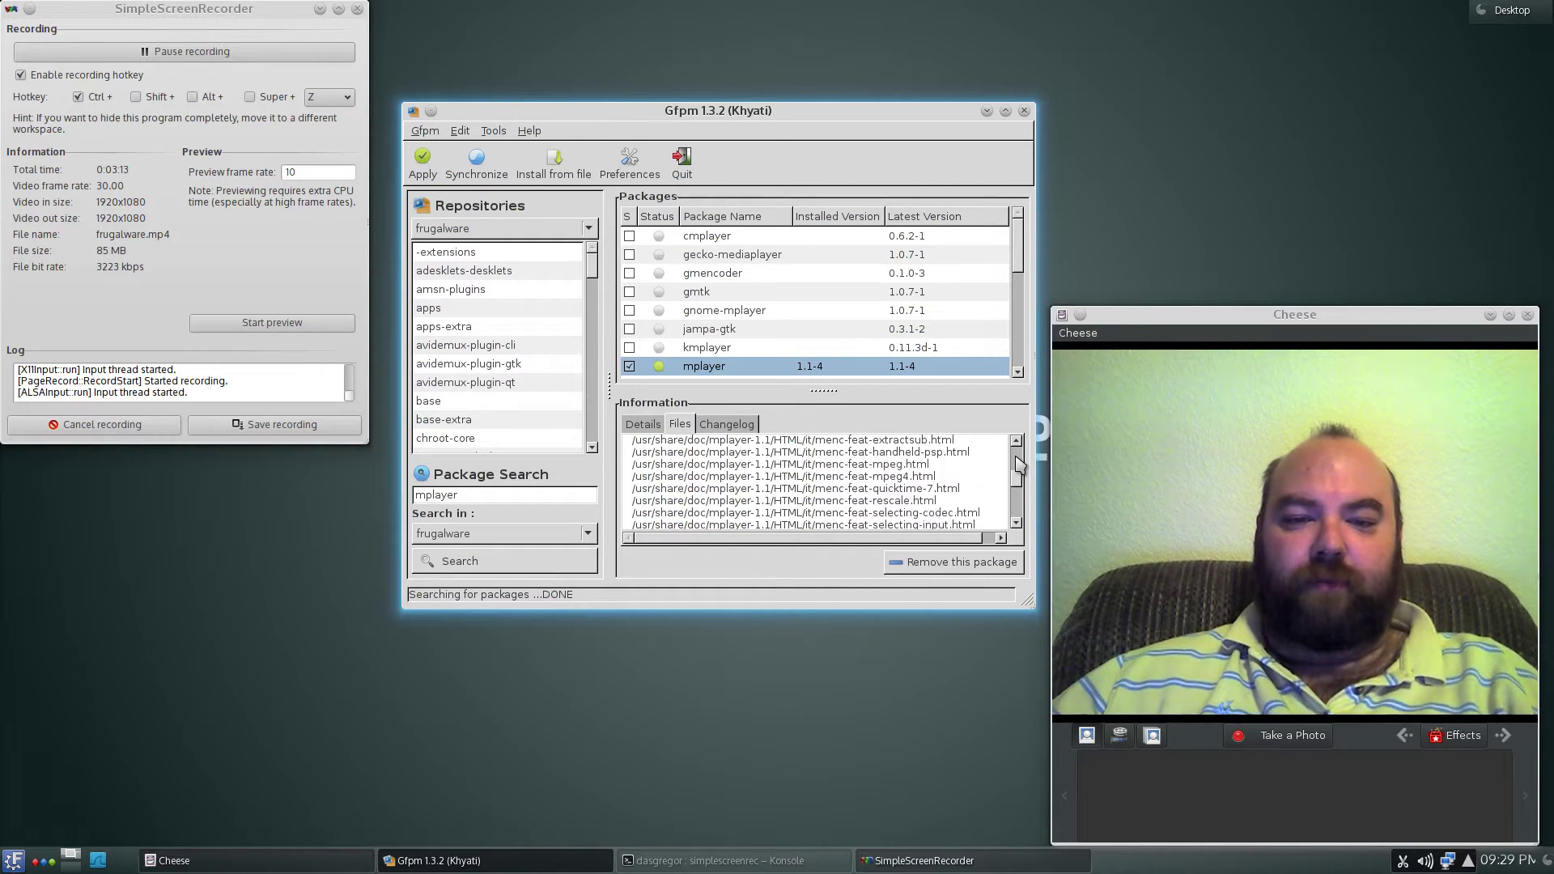
scroll(1019, 463, "up", 10)
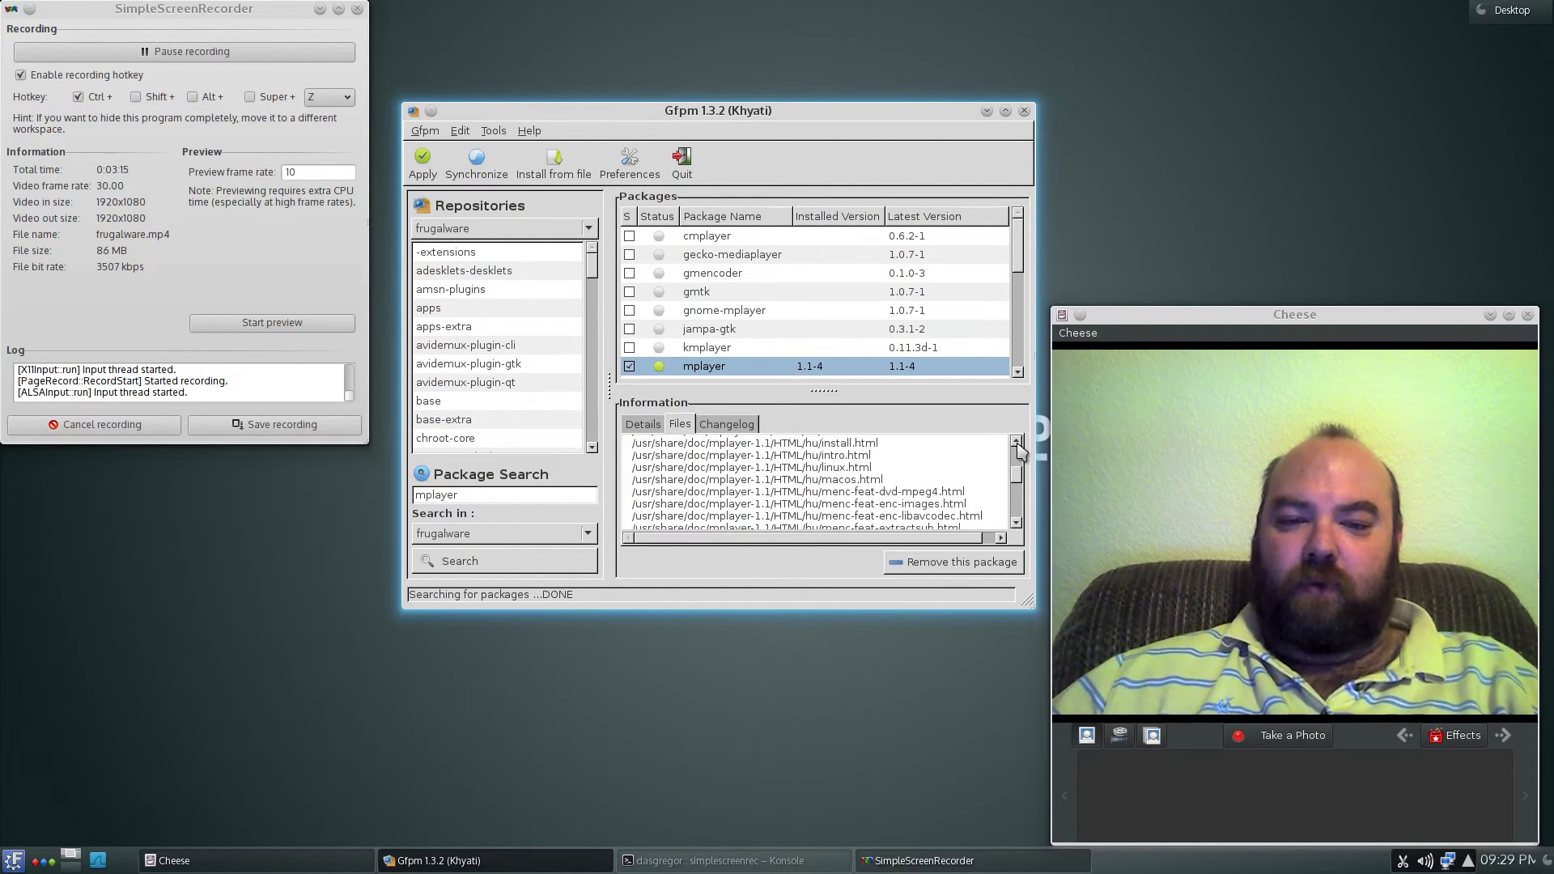
scroll(1019, 442, "up", 3)
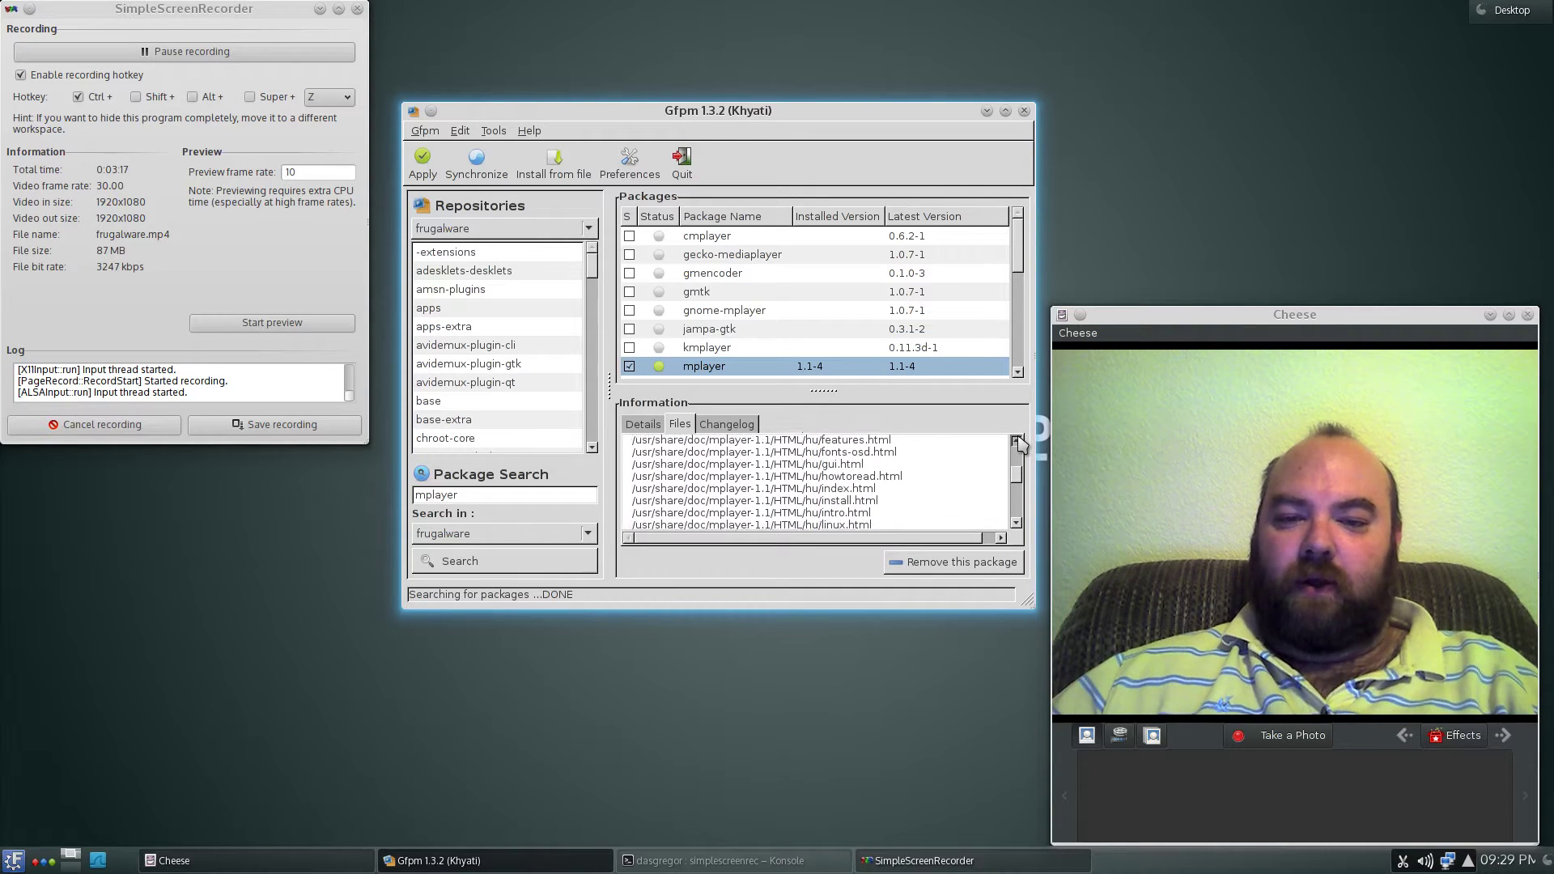
scroll(1020, 444, "up", 2)
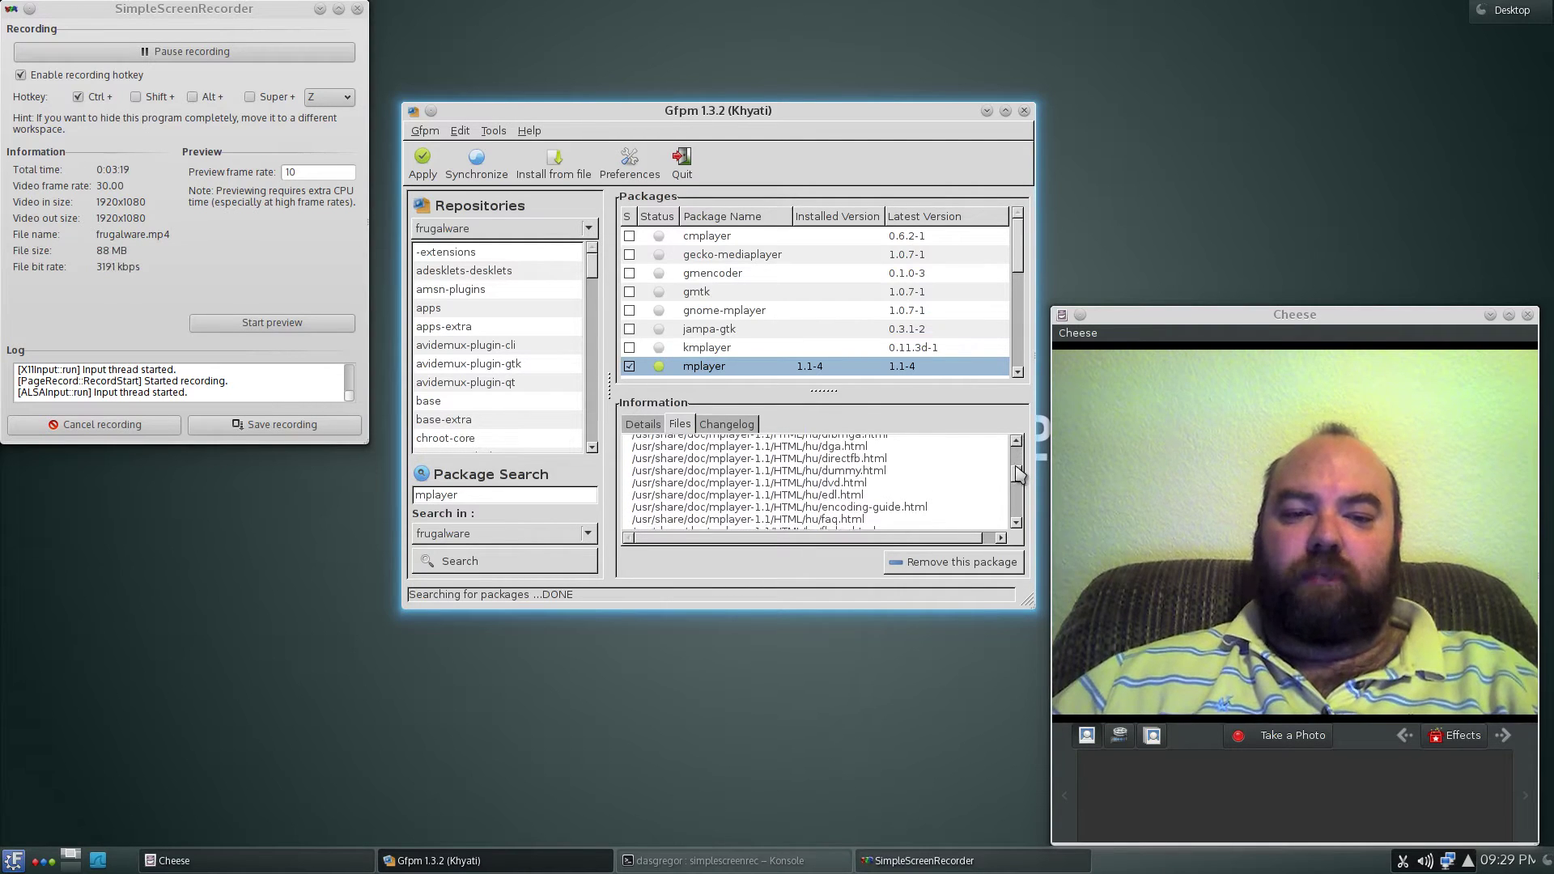
left_click_drag(1018, 475, 1016, 450)
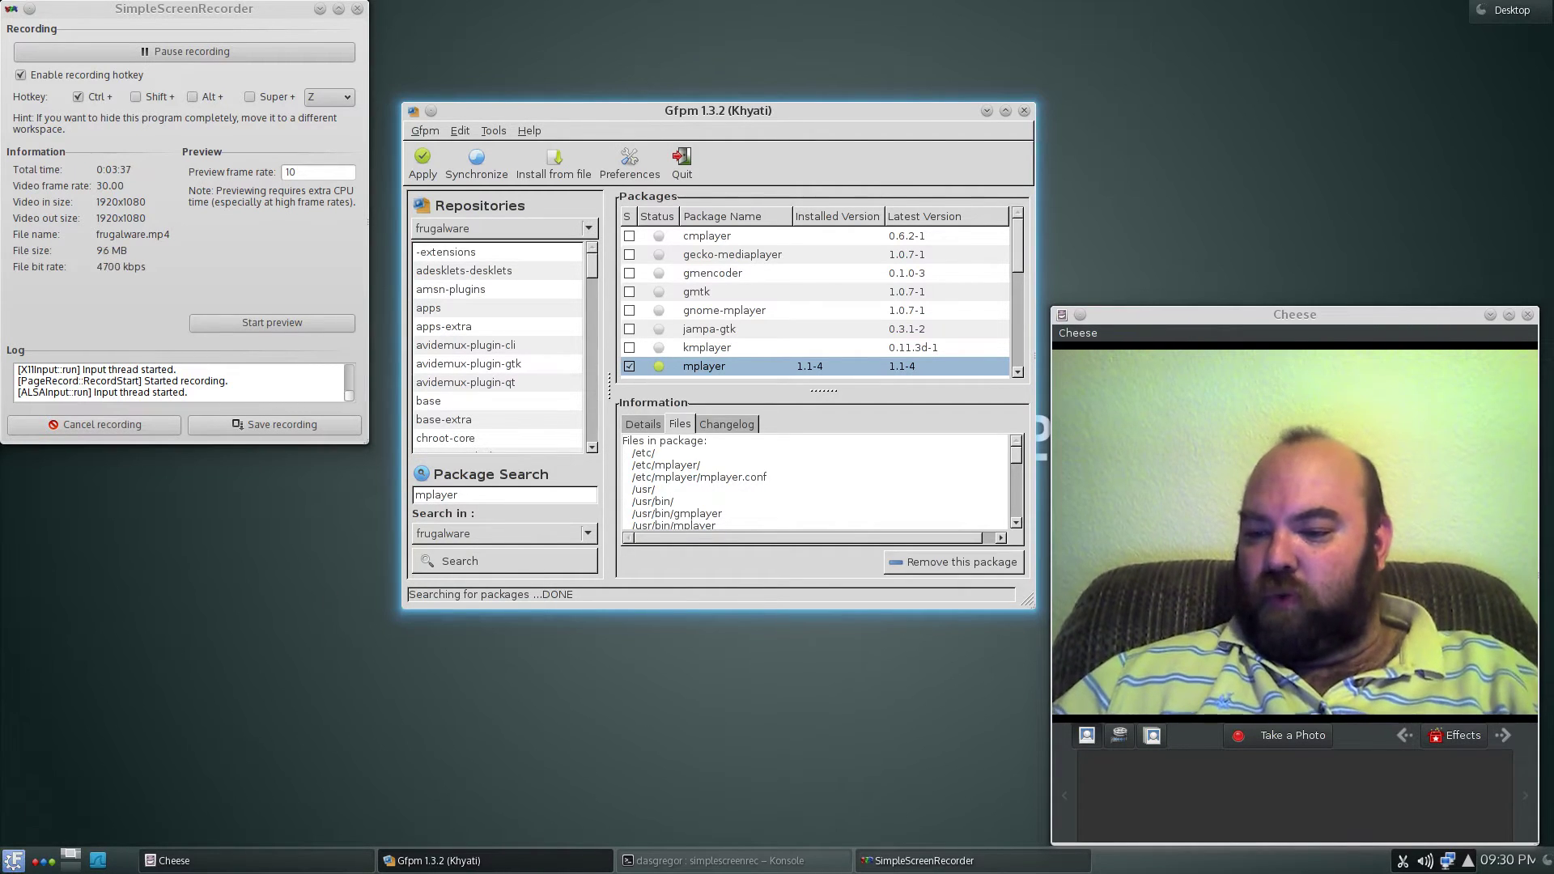
- Start the Frugalware Update Notifier from the launcher's System category
left_click(13, 862)
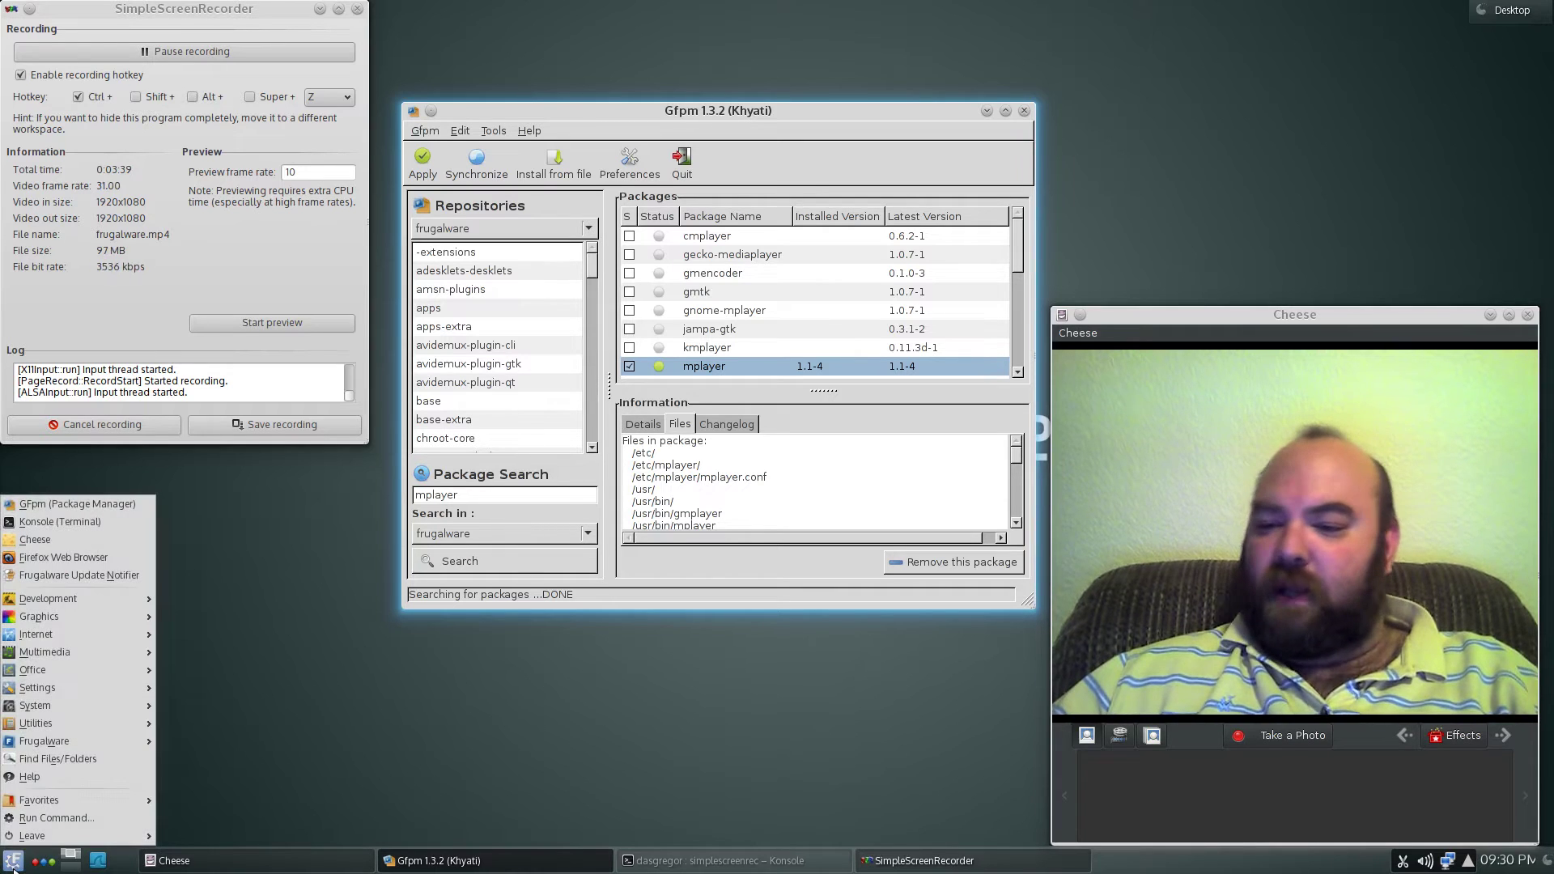
mouse_move(49, 706)
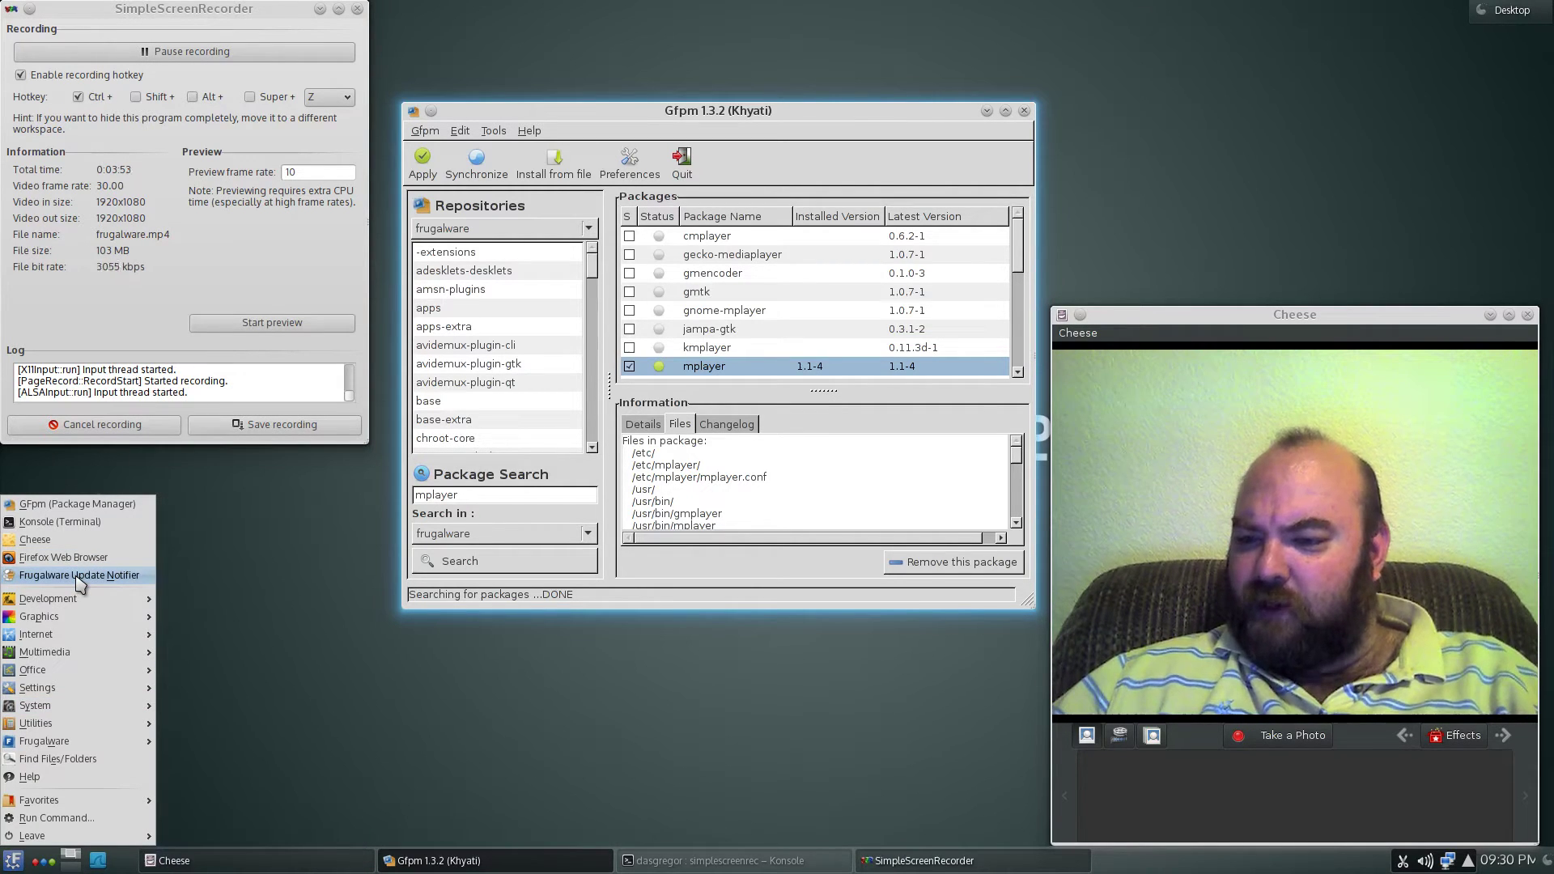
left_click(77, 577)
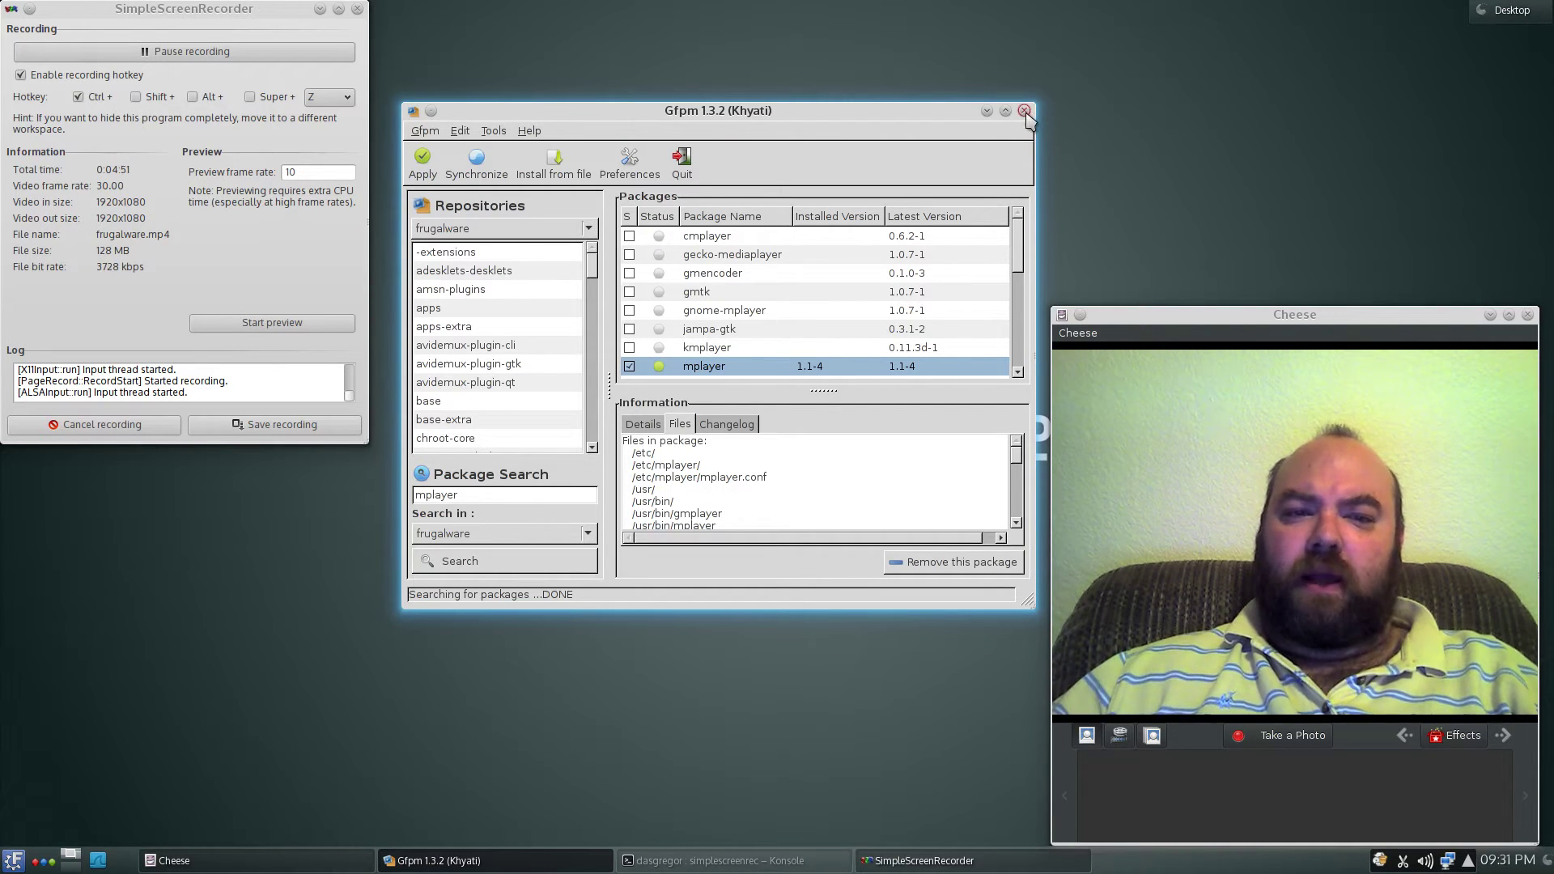
- Close Gfpm and launch Firefox Web Browser from the launcher's Internet category
left_click(1025, 111)
left_click(14, 860)
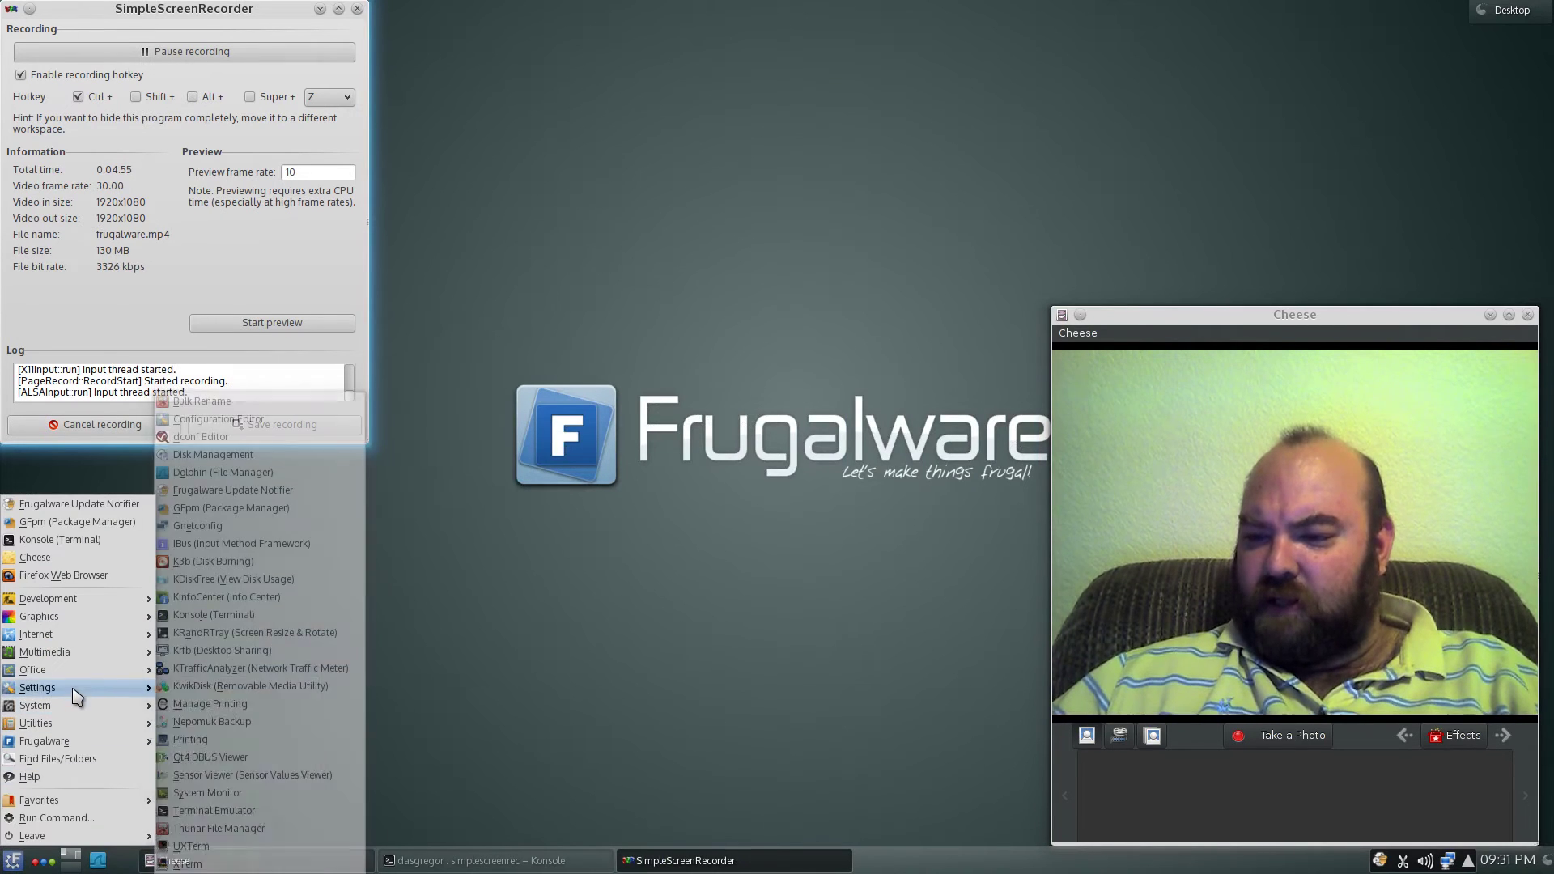
mouse_move(77, 689)
mouse_move(65, 642)
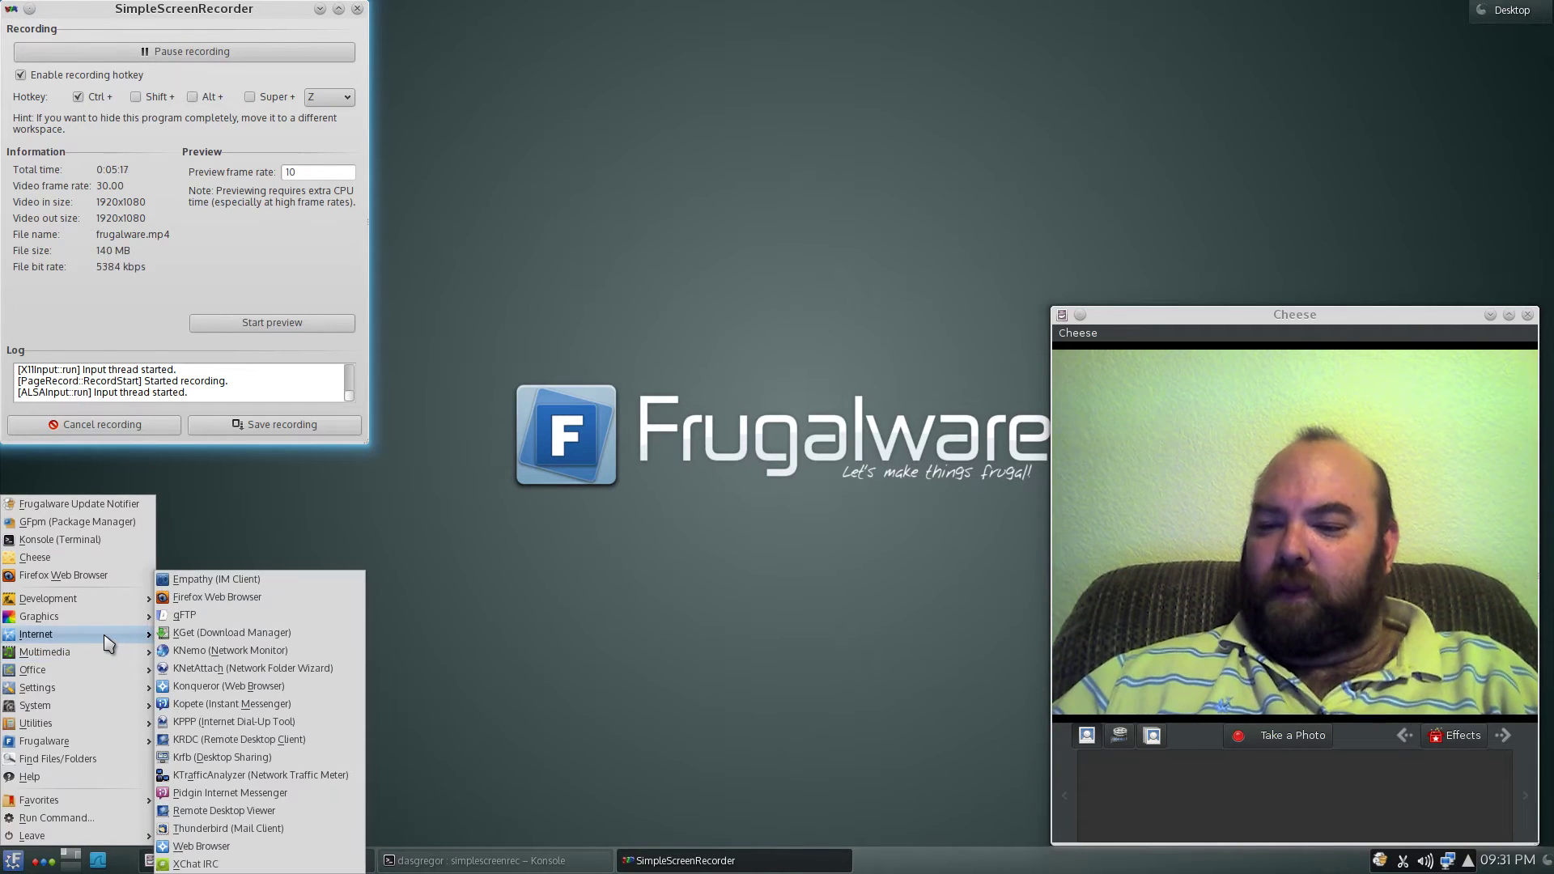
left_click(248, 601)
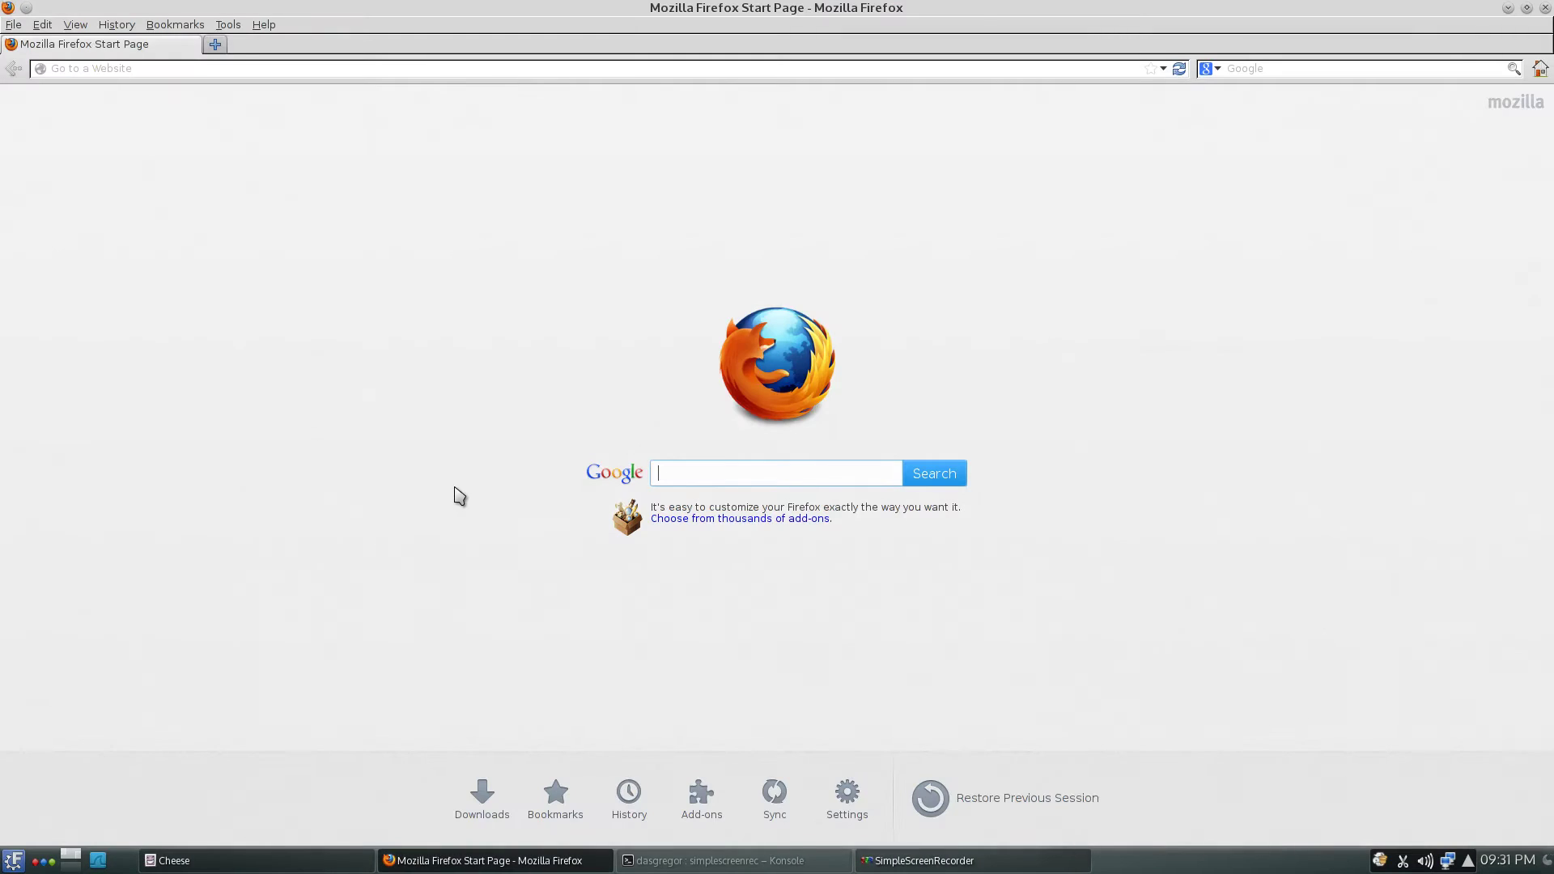
left_click(1527, 8)
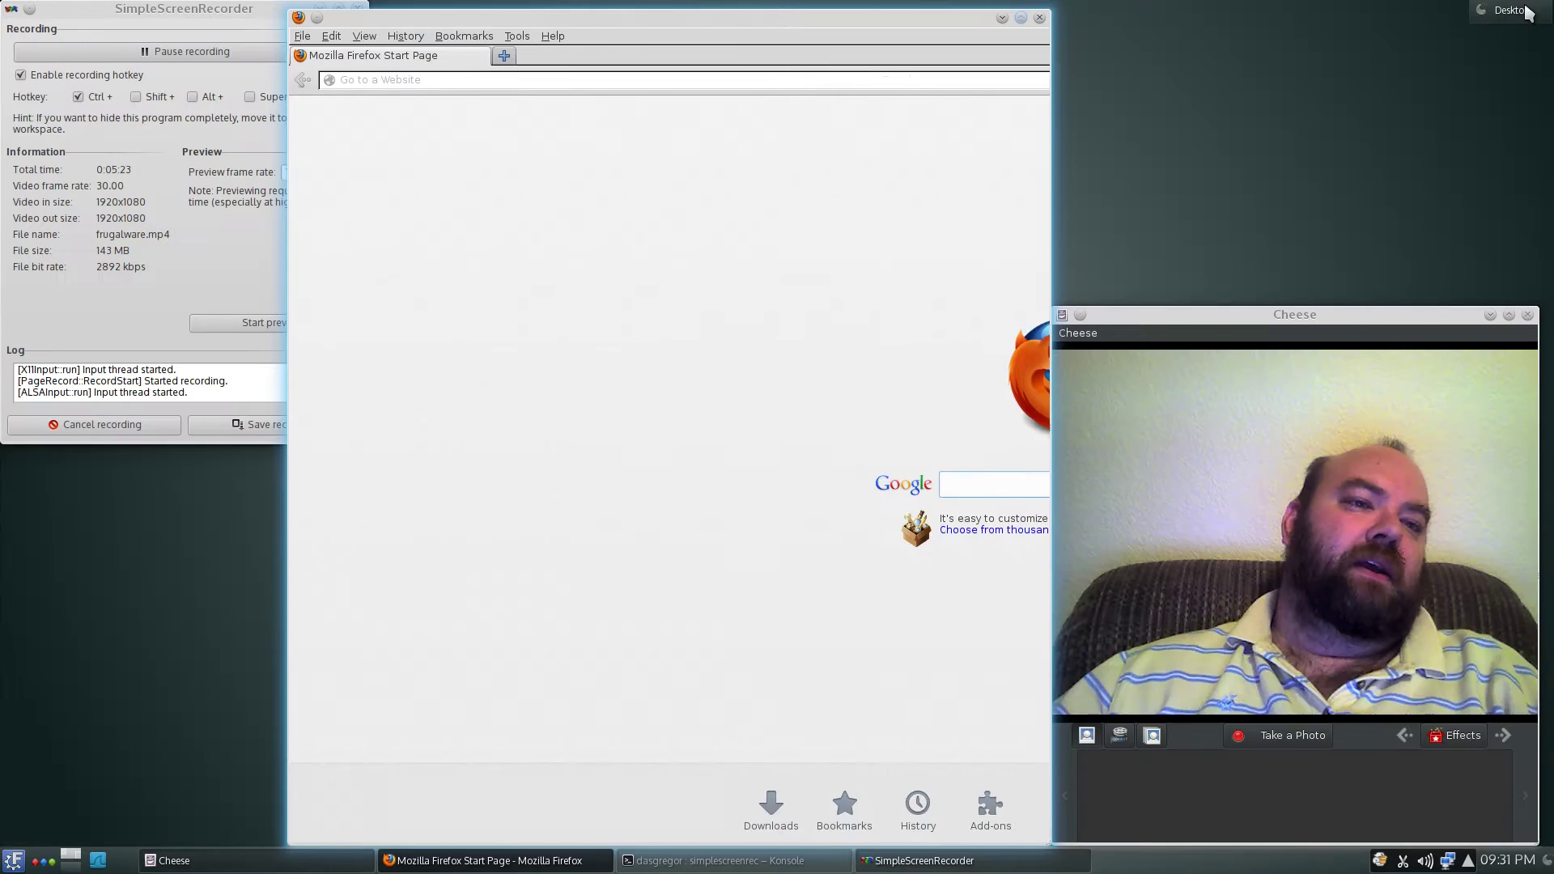
left_click_drag(510, 20, 221, 20)
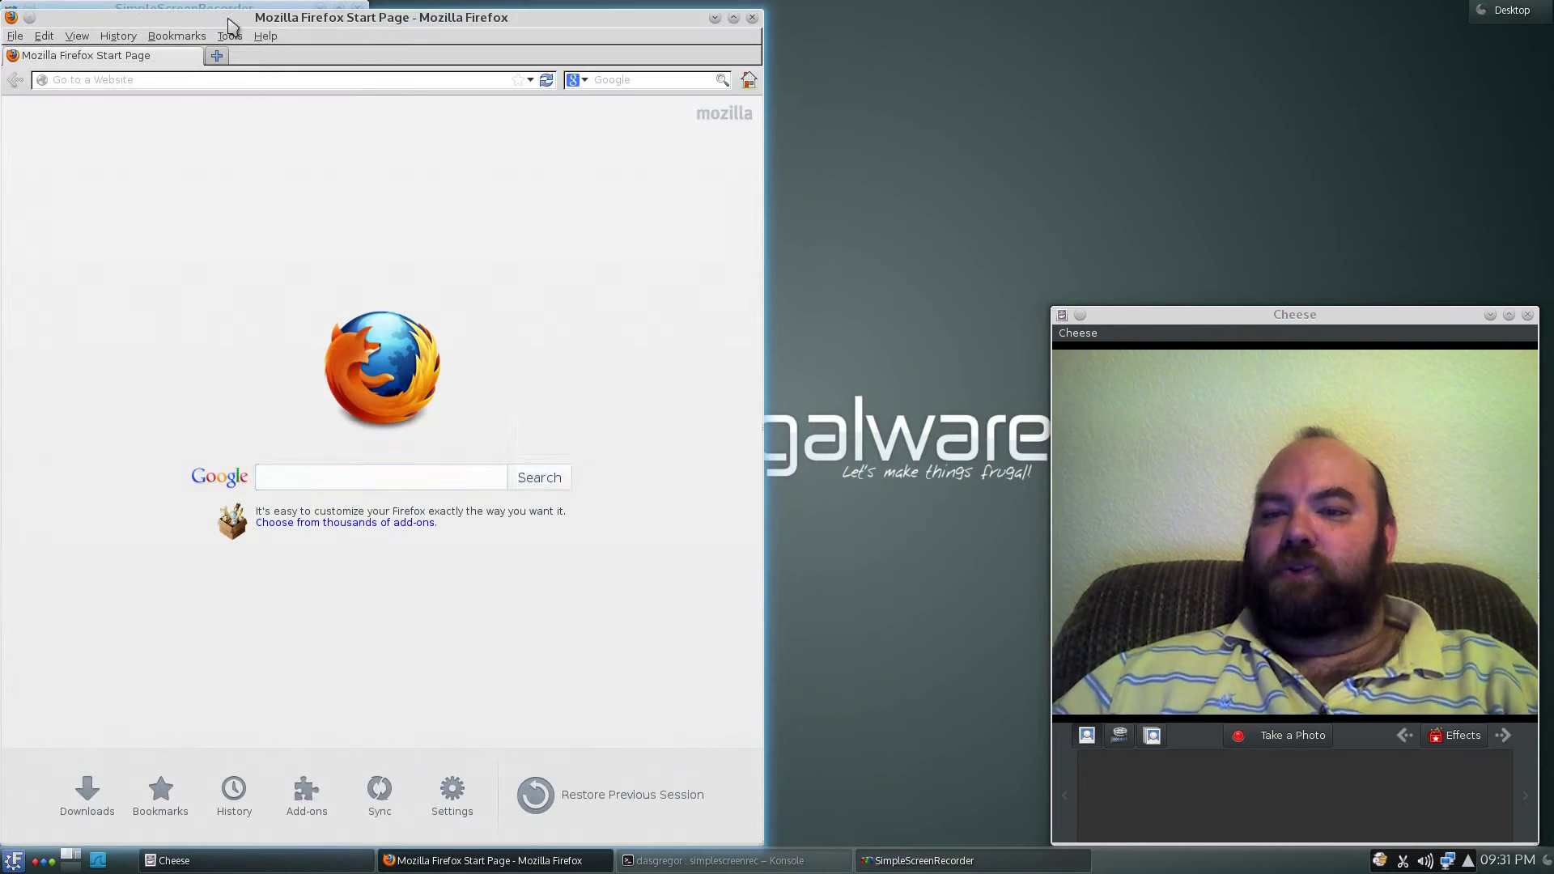
left_click(258, 81)
type("www")
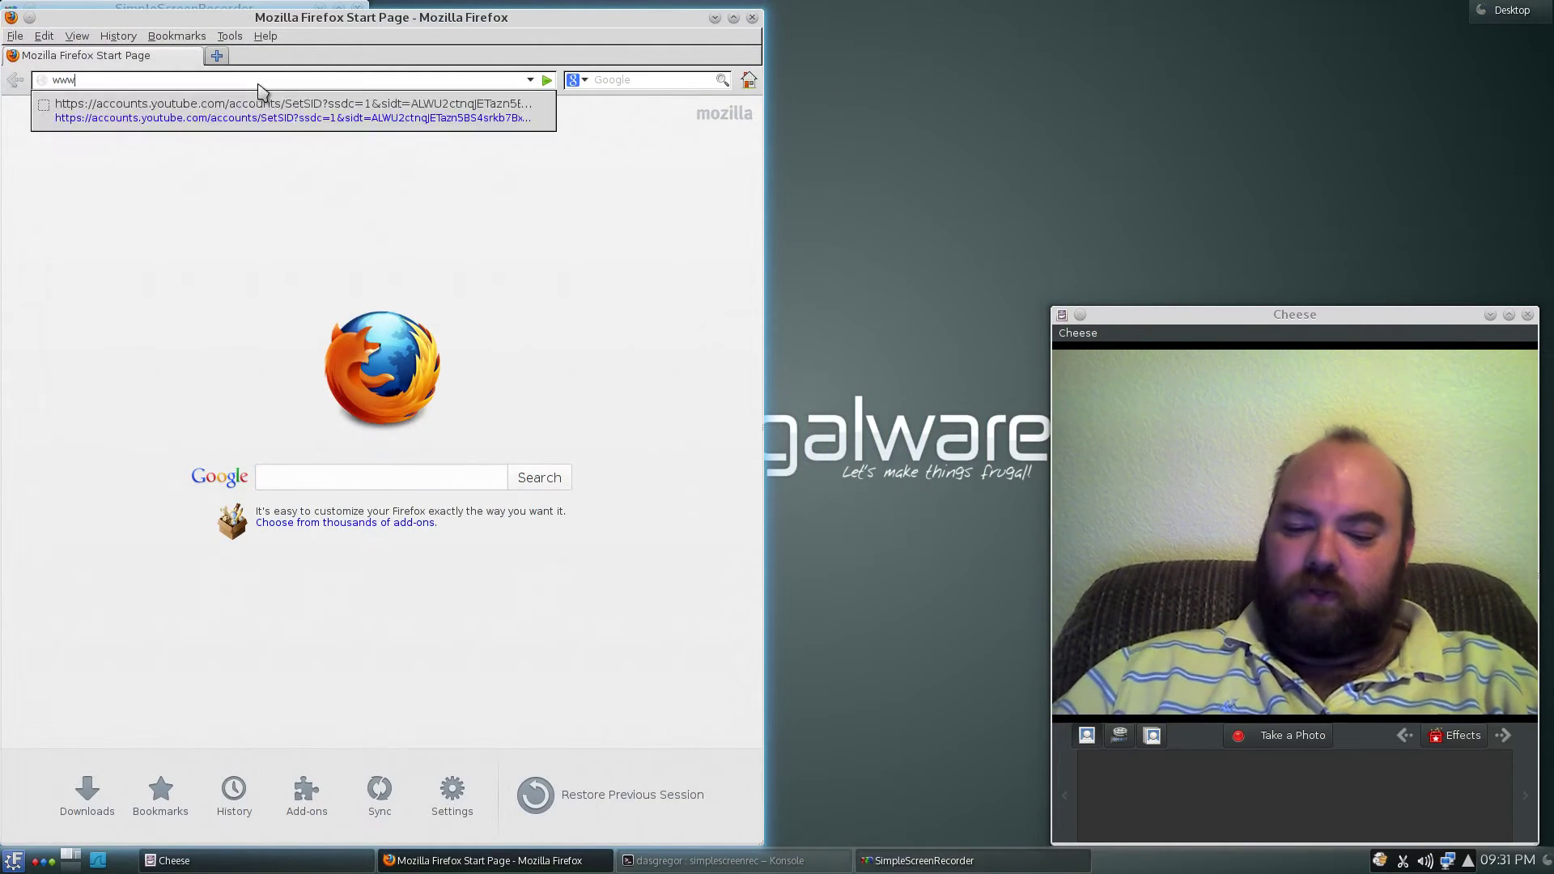
type(".youtube.com/")
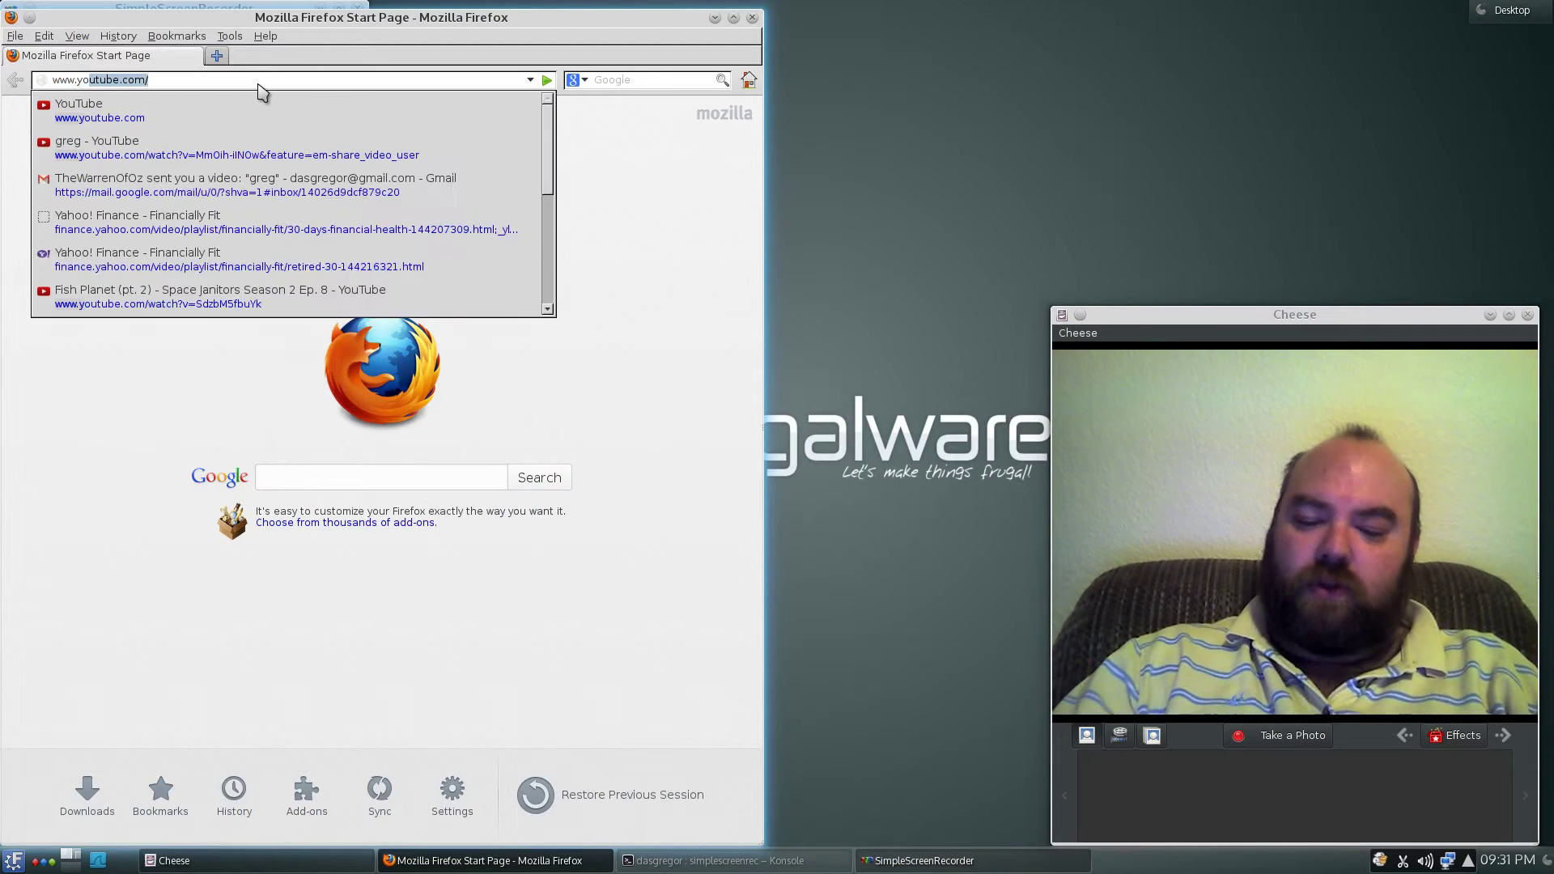
key("Return")
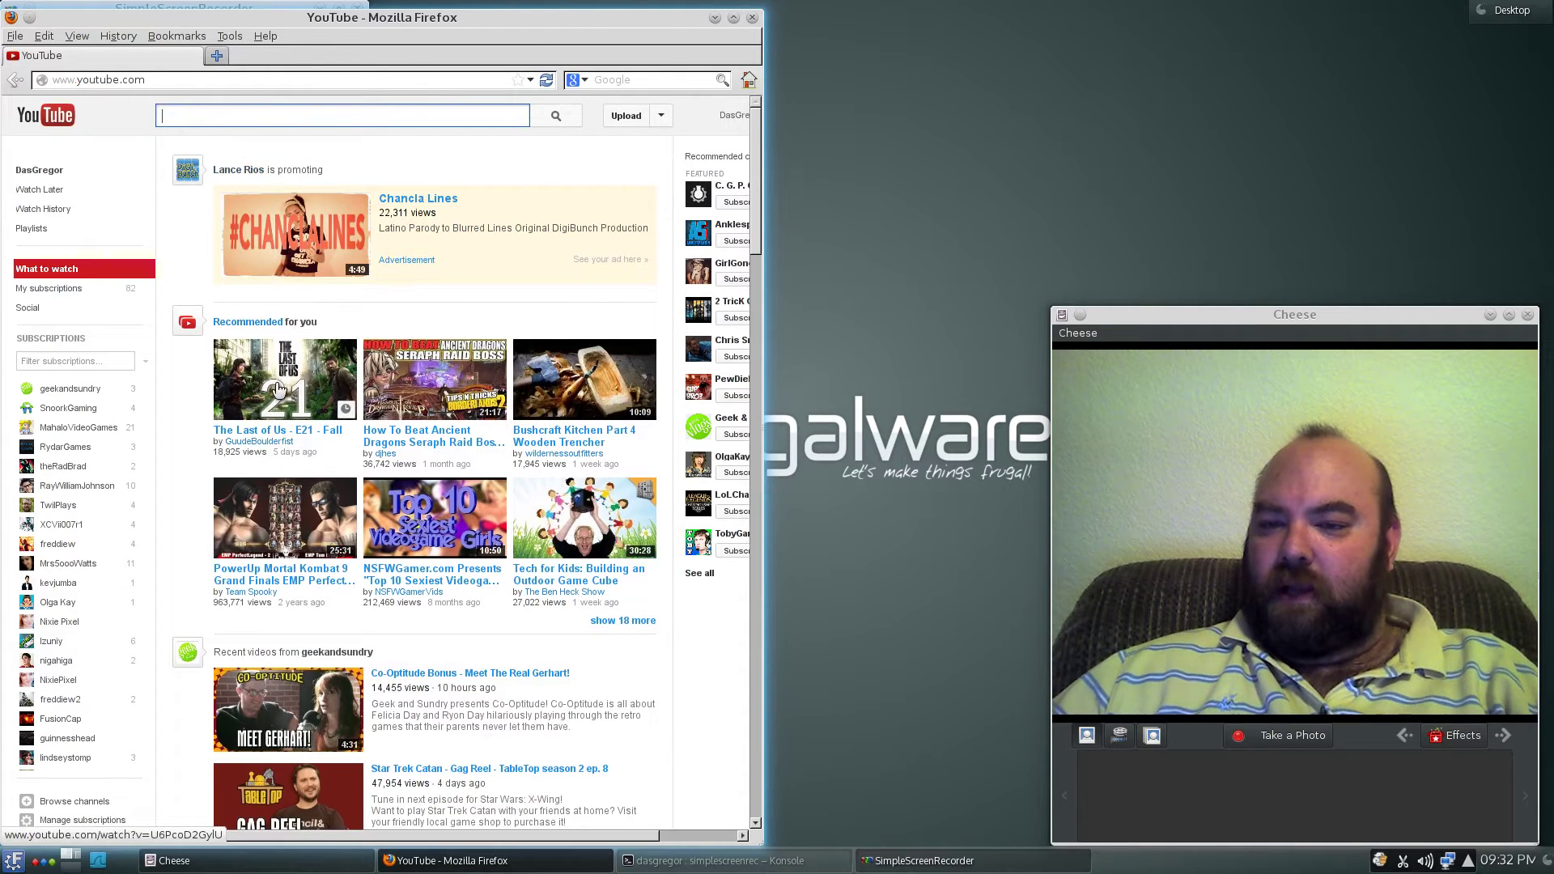
- Play 'The Last of Us - E21 - Fall', pause its ad, and close Firefox
left_click(250, 398)
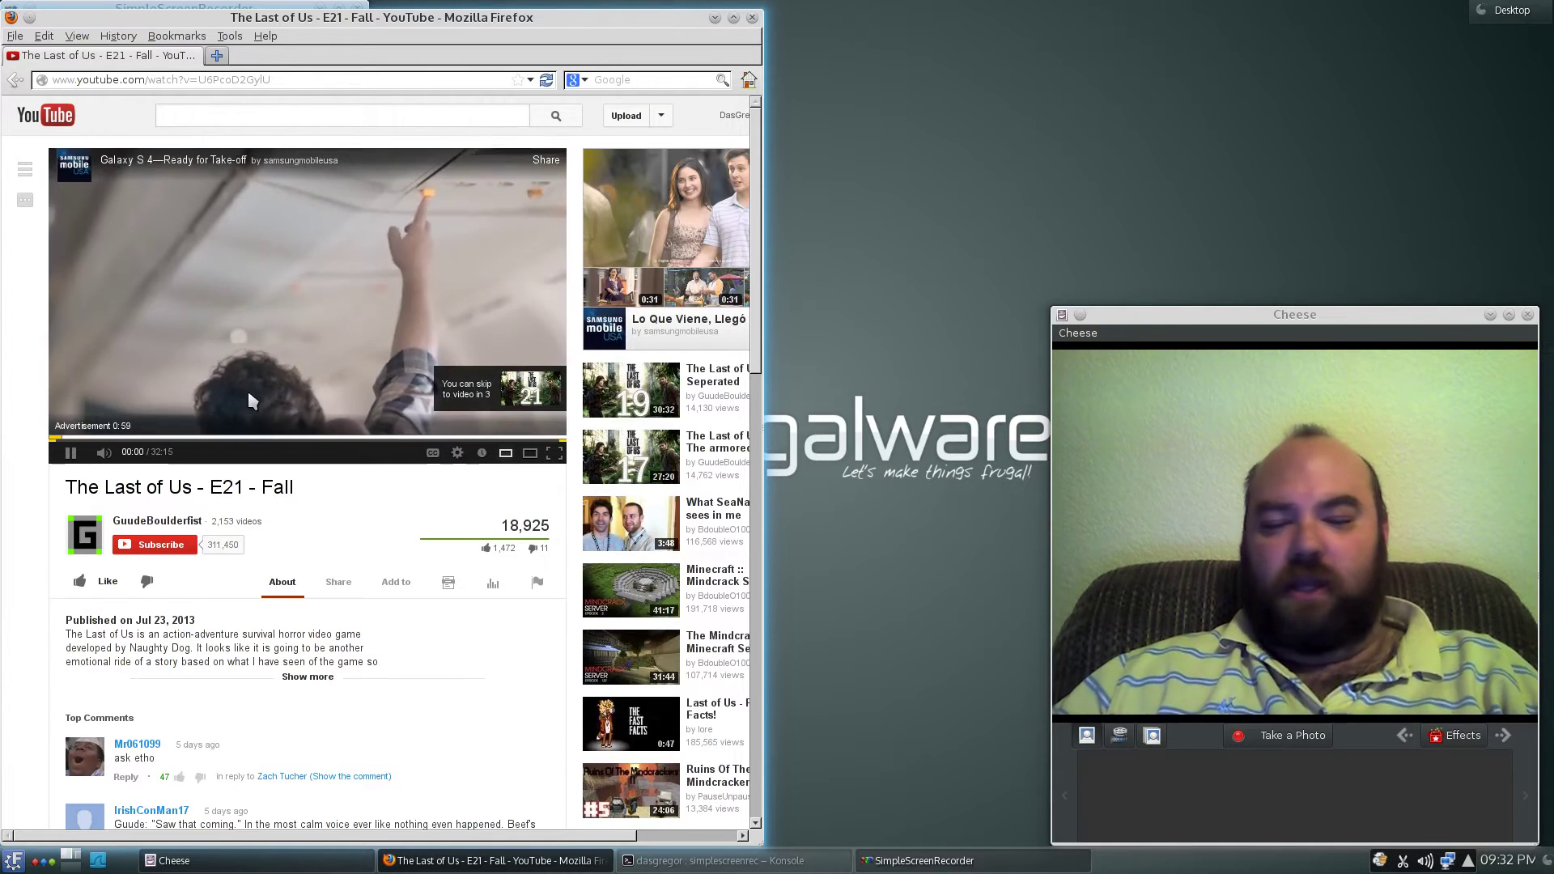
left_click(72, 454)
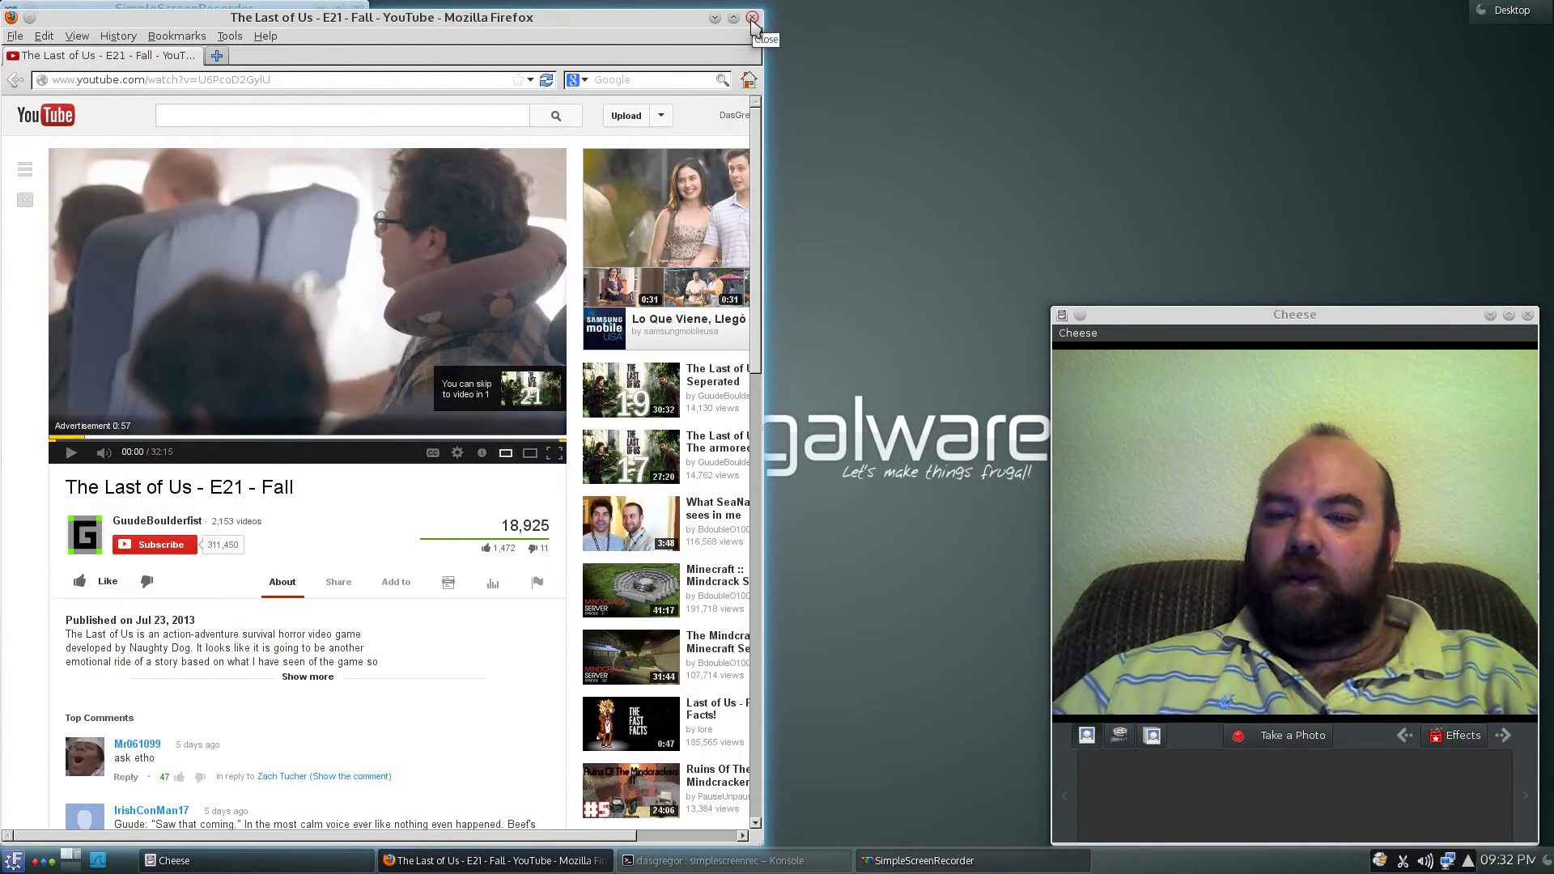
left_click(752, 18)
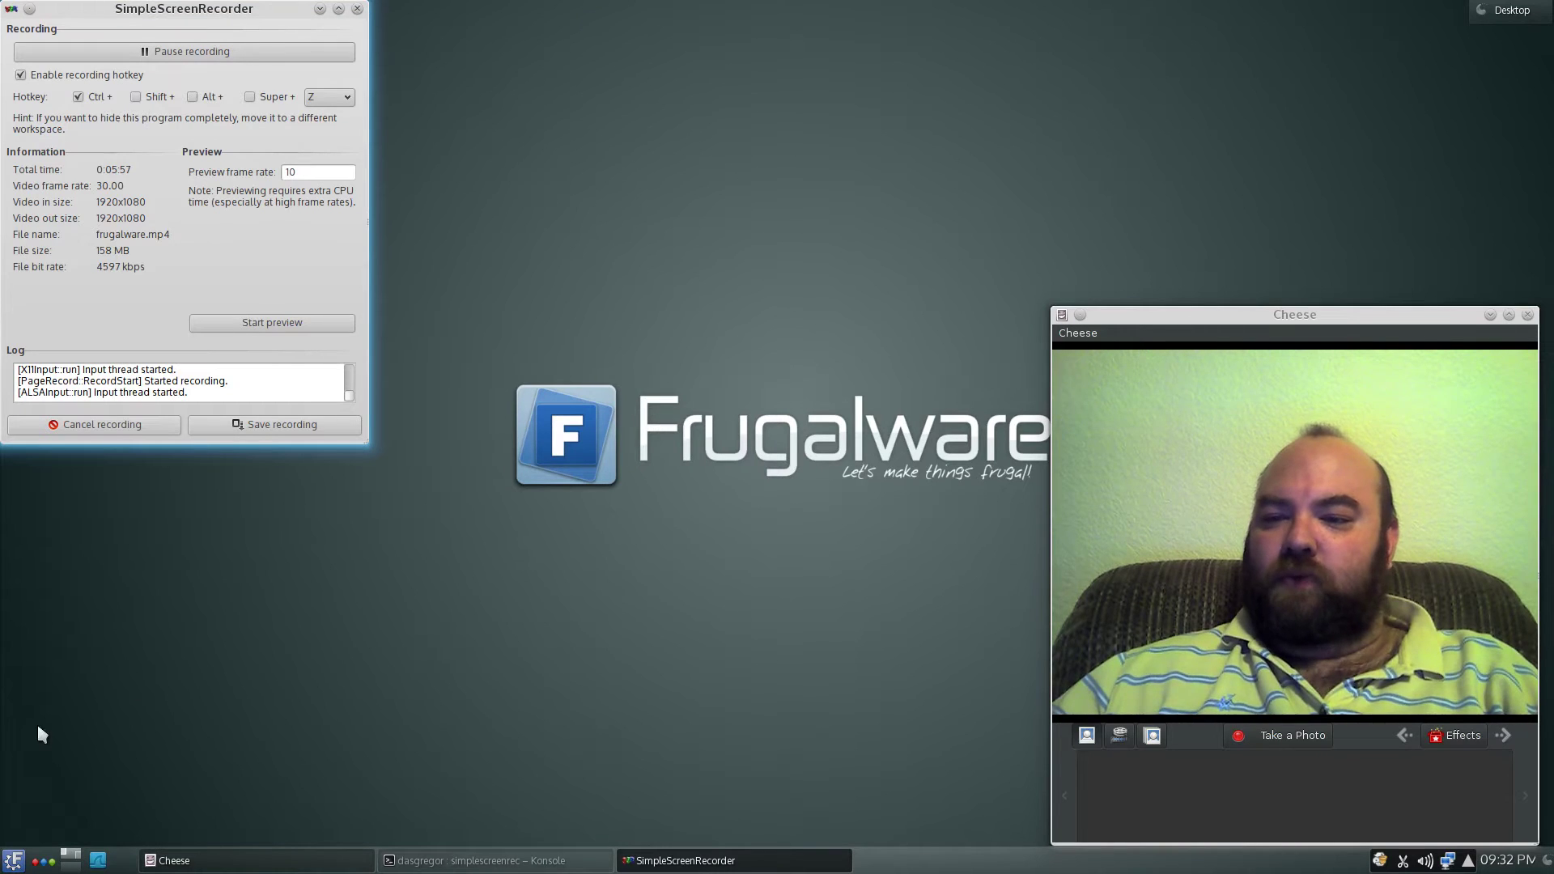
- Show the K menu's Multimedia, Development and Graphics submenus
left_click(13, 860)
mouse_move(71, 648)
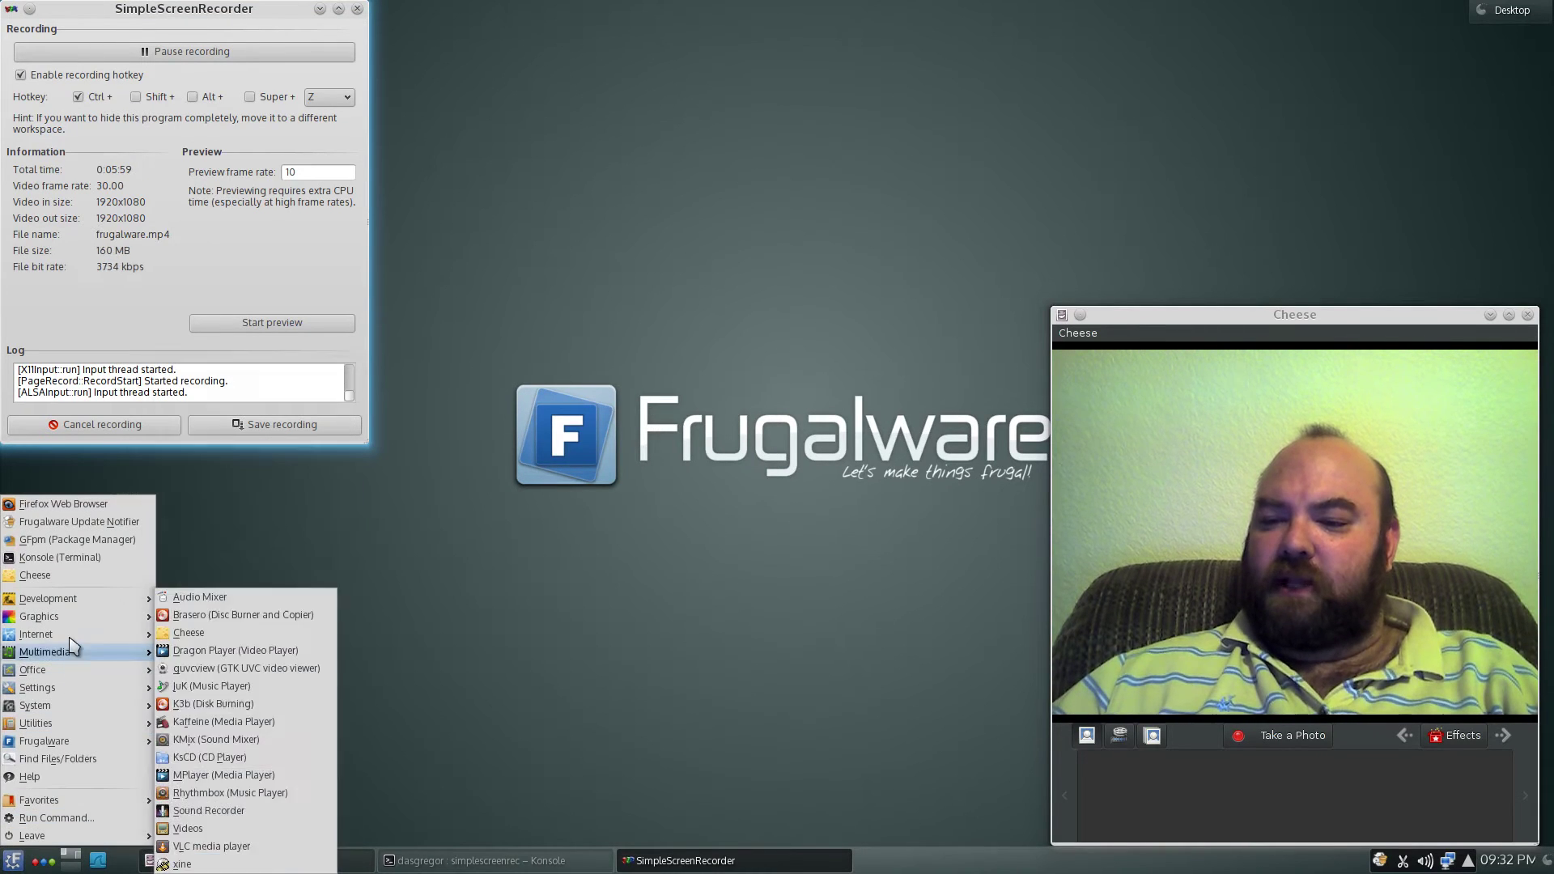
mouse_move(56, 607)
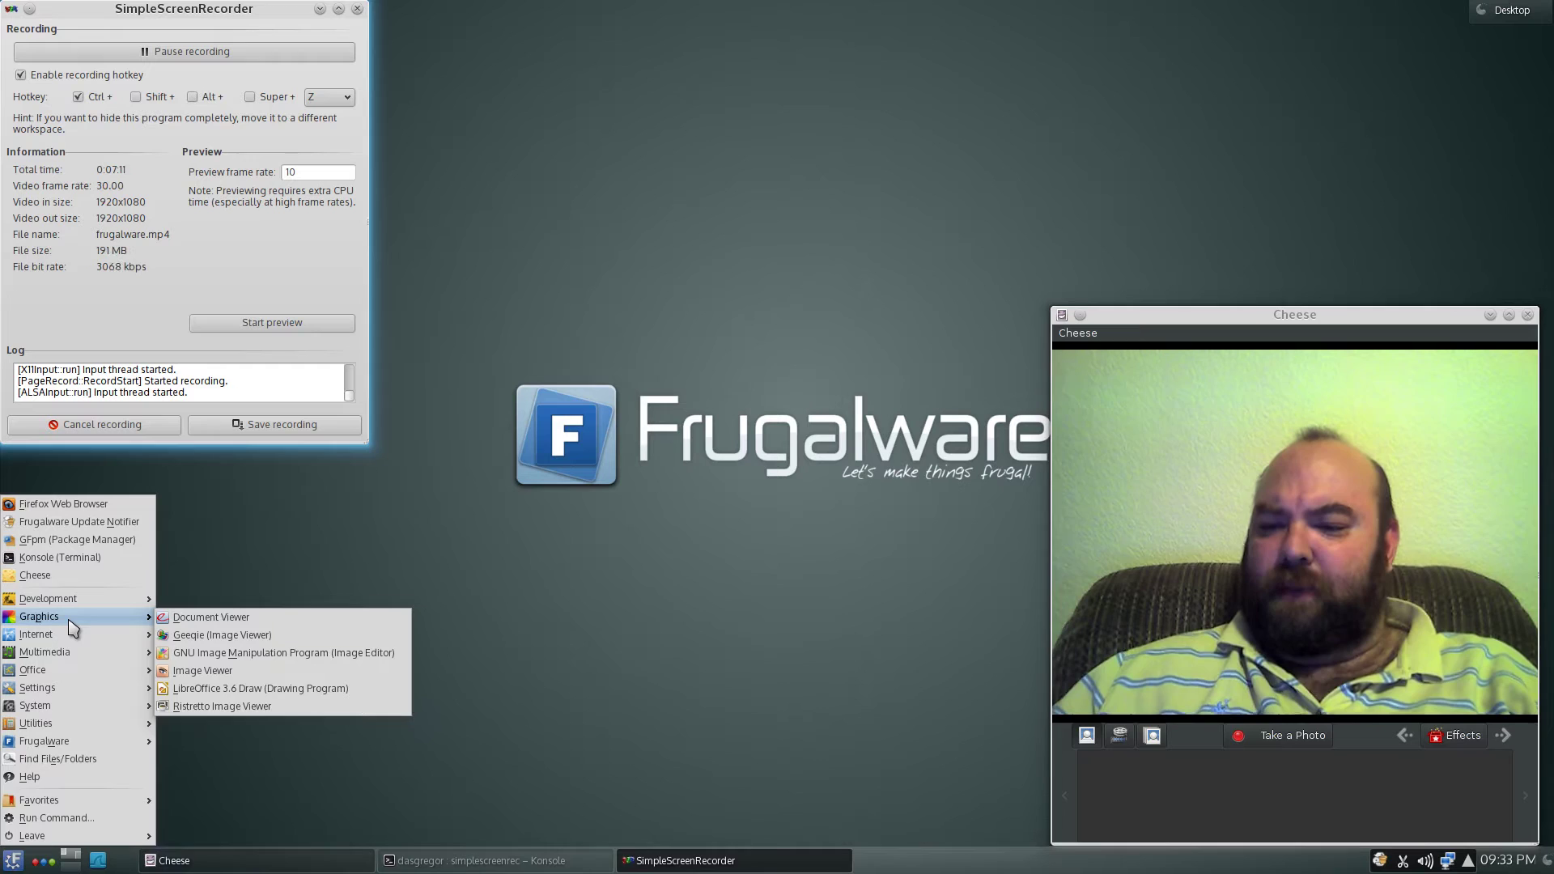
- Look through the Internet and Multimedia categories, then dismiss the K menu
mouse_move(77, 642)
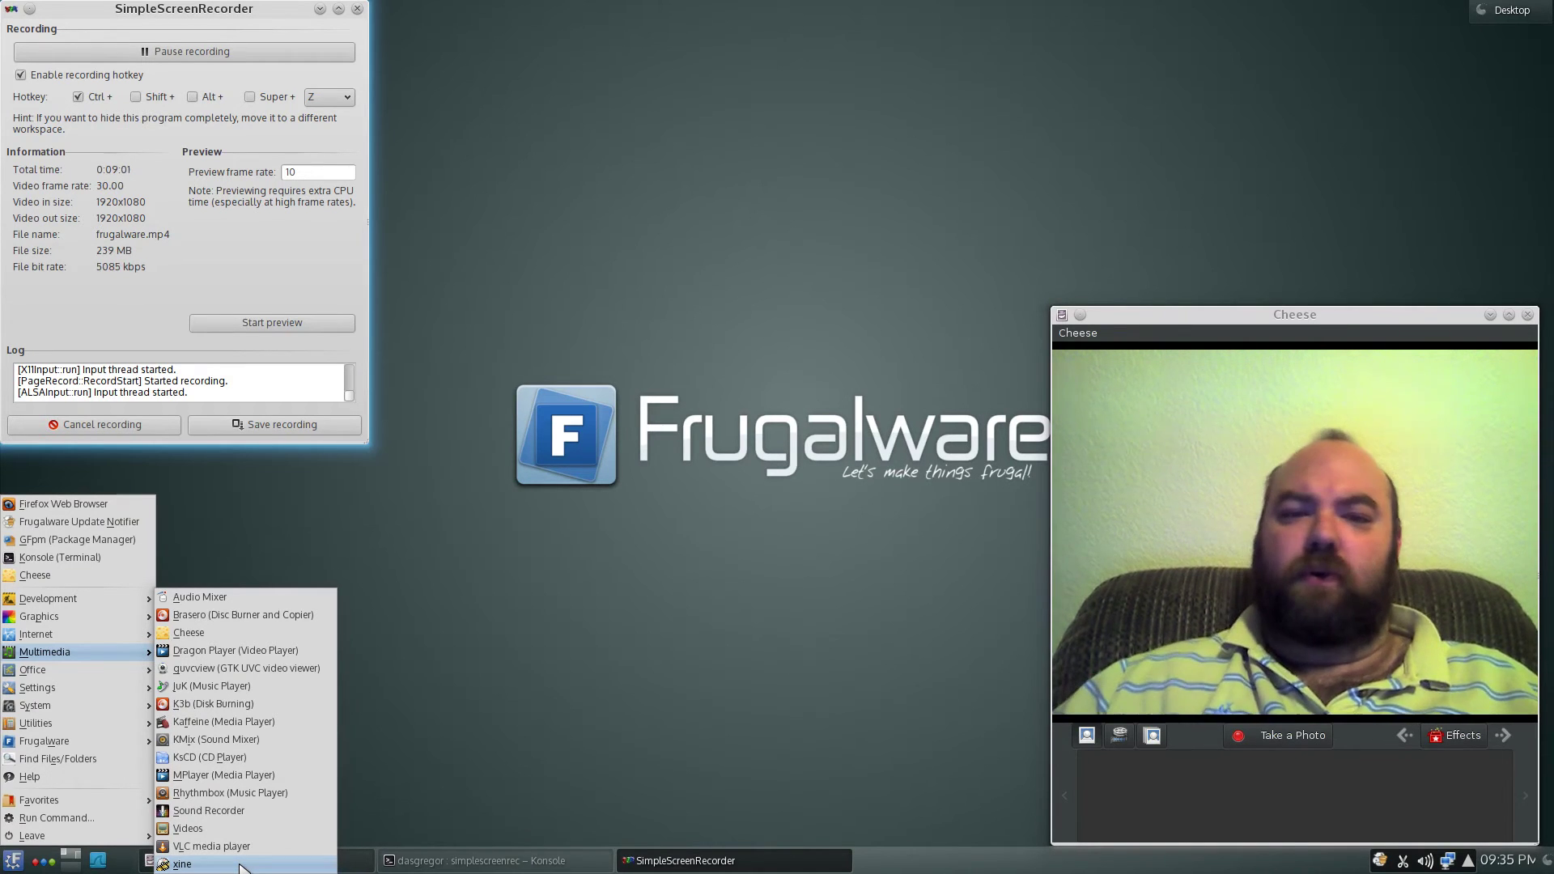
left_click(484, 554)
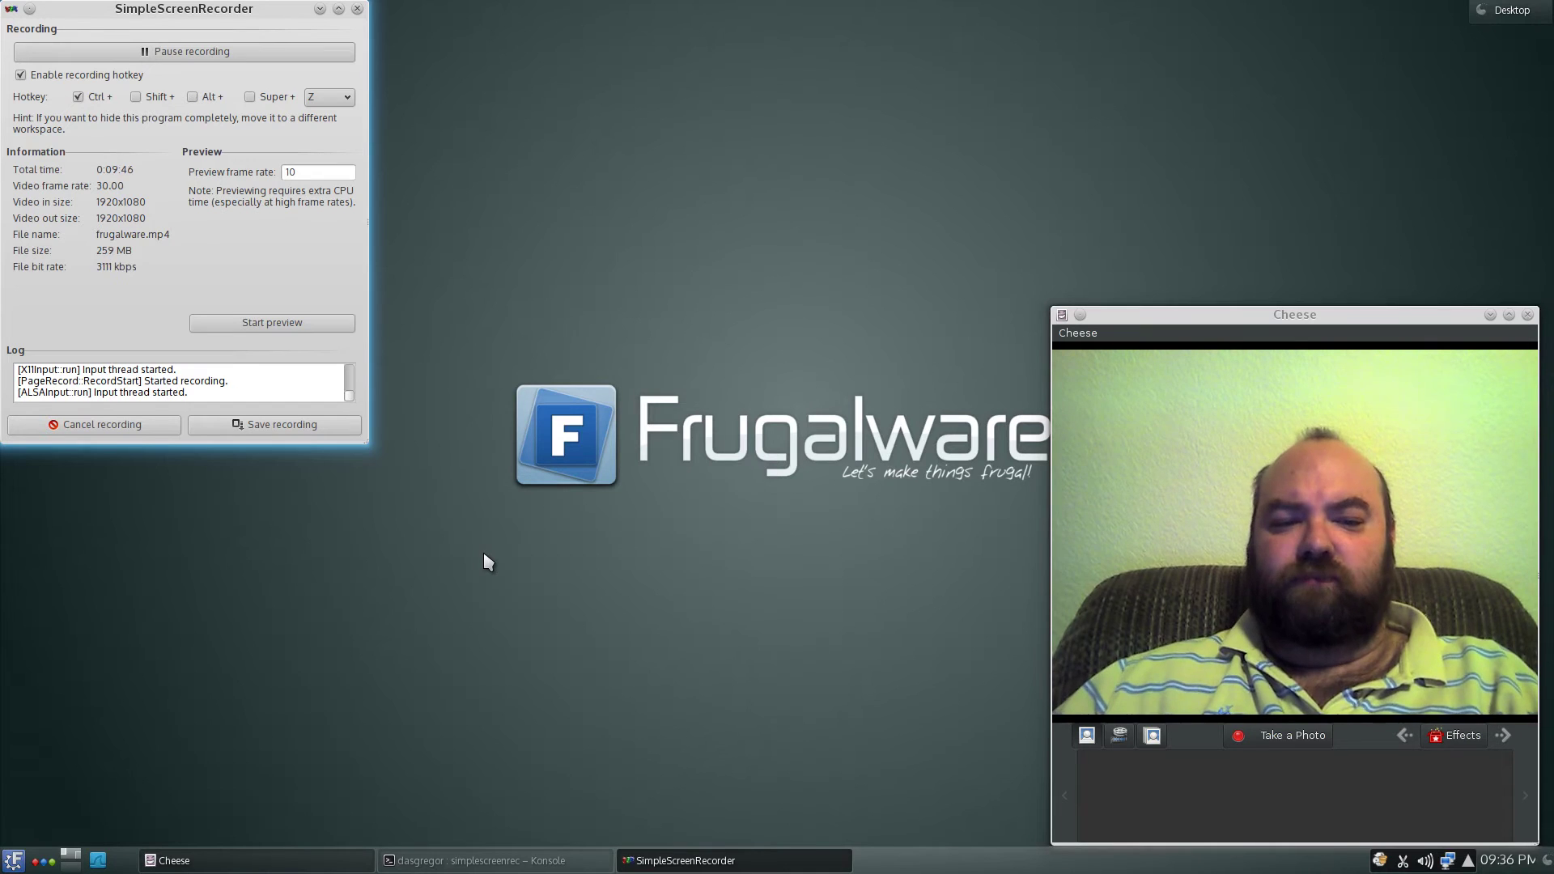
- Drag the Cheese window to the top right of the screen
left_click_drag(1287, 315, 1299, 49)
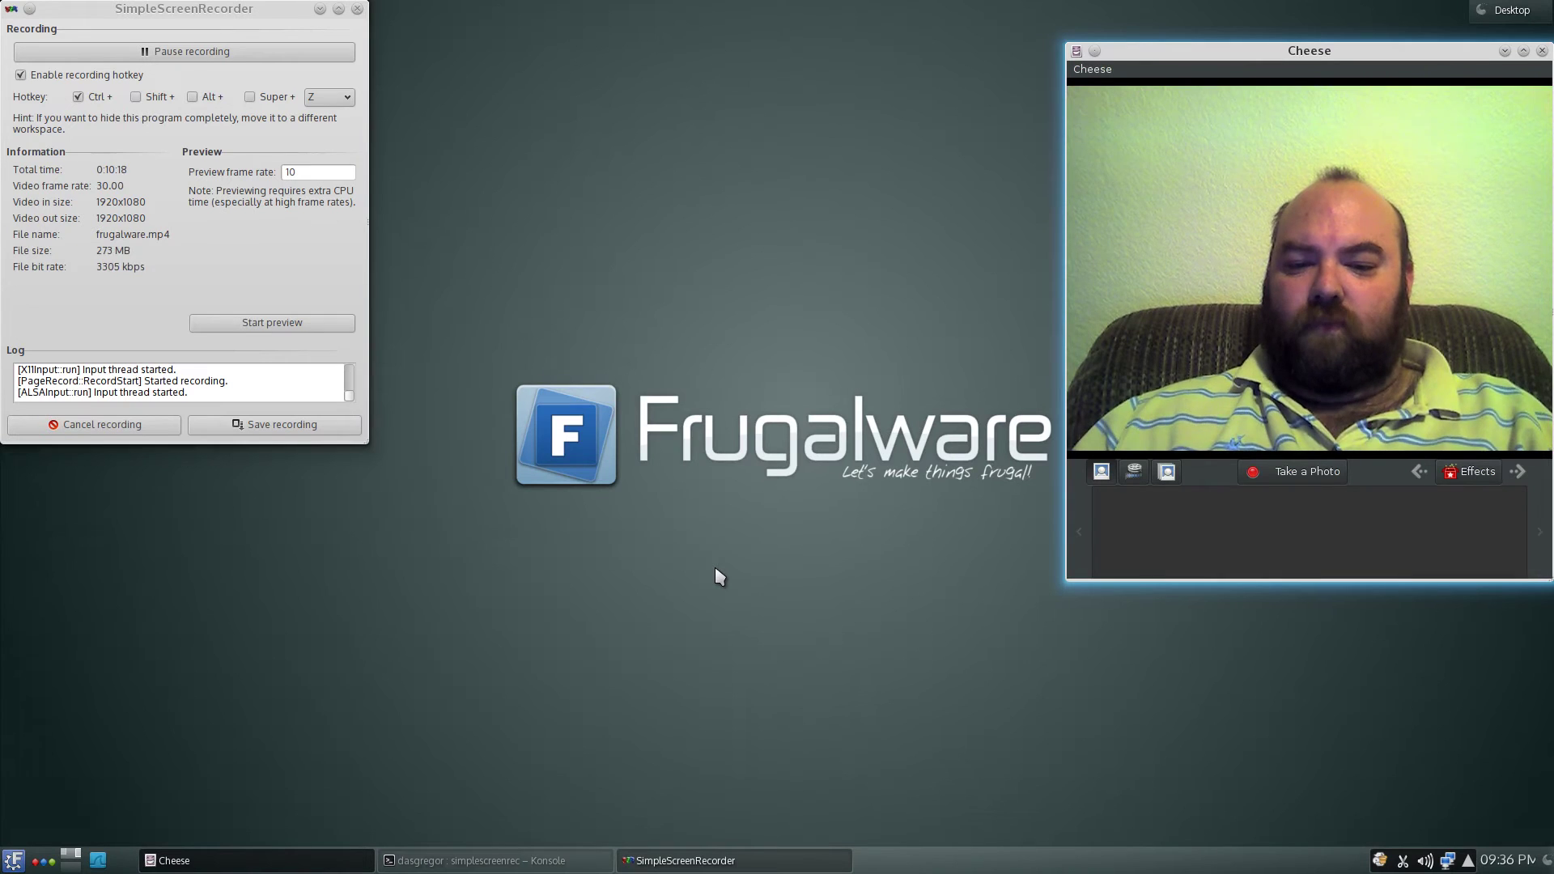
- Show the K menu, dismiss it, then bring it back up at the Development and Utilities categories
left_click(13, 861)
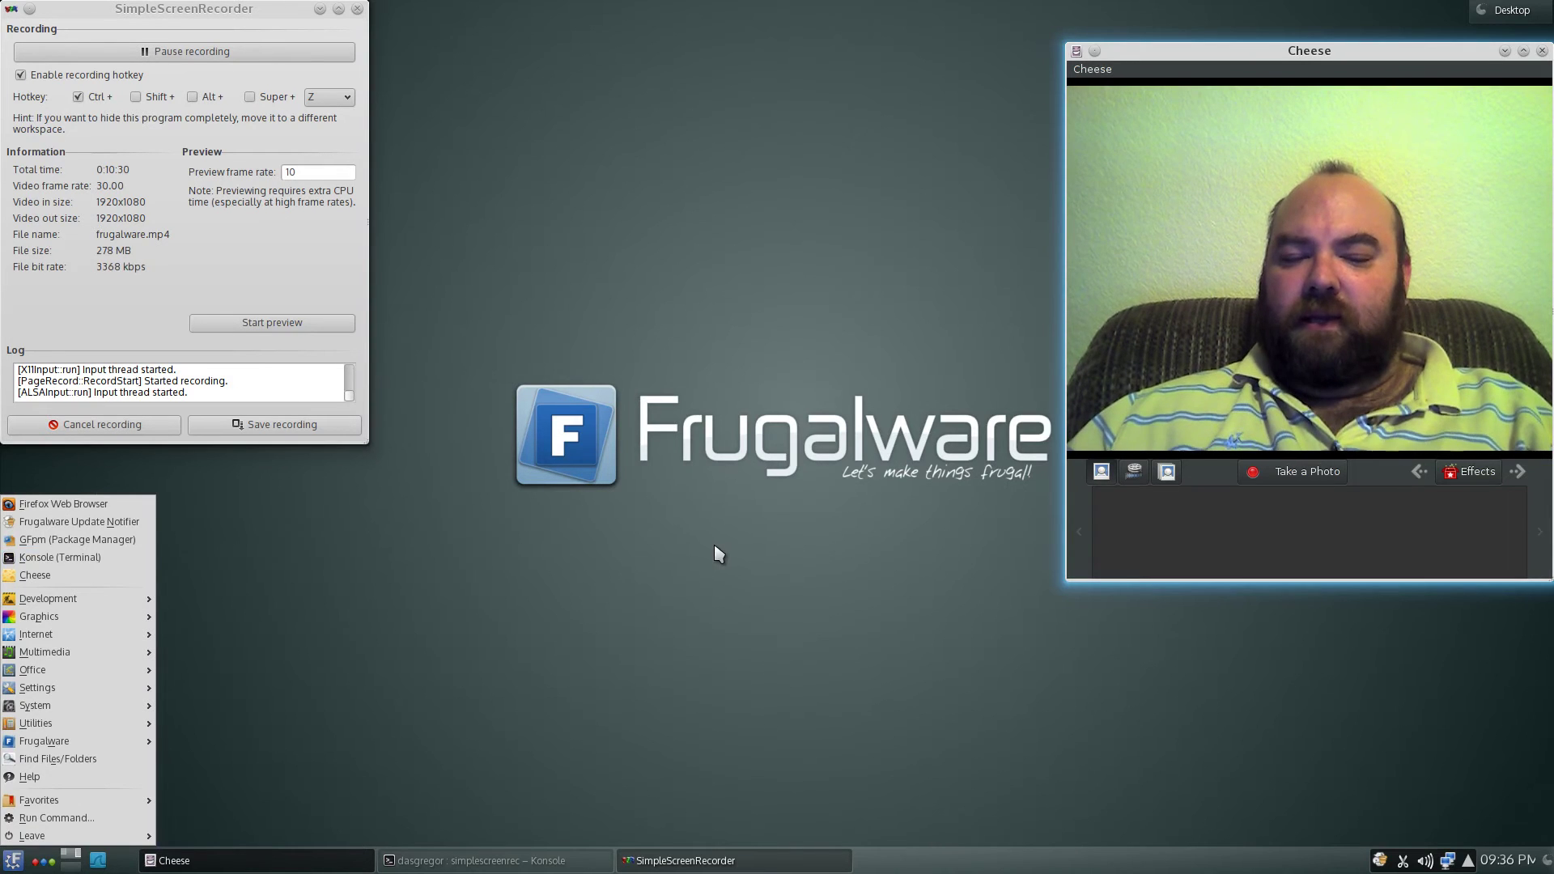
left_click(719, 554)
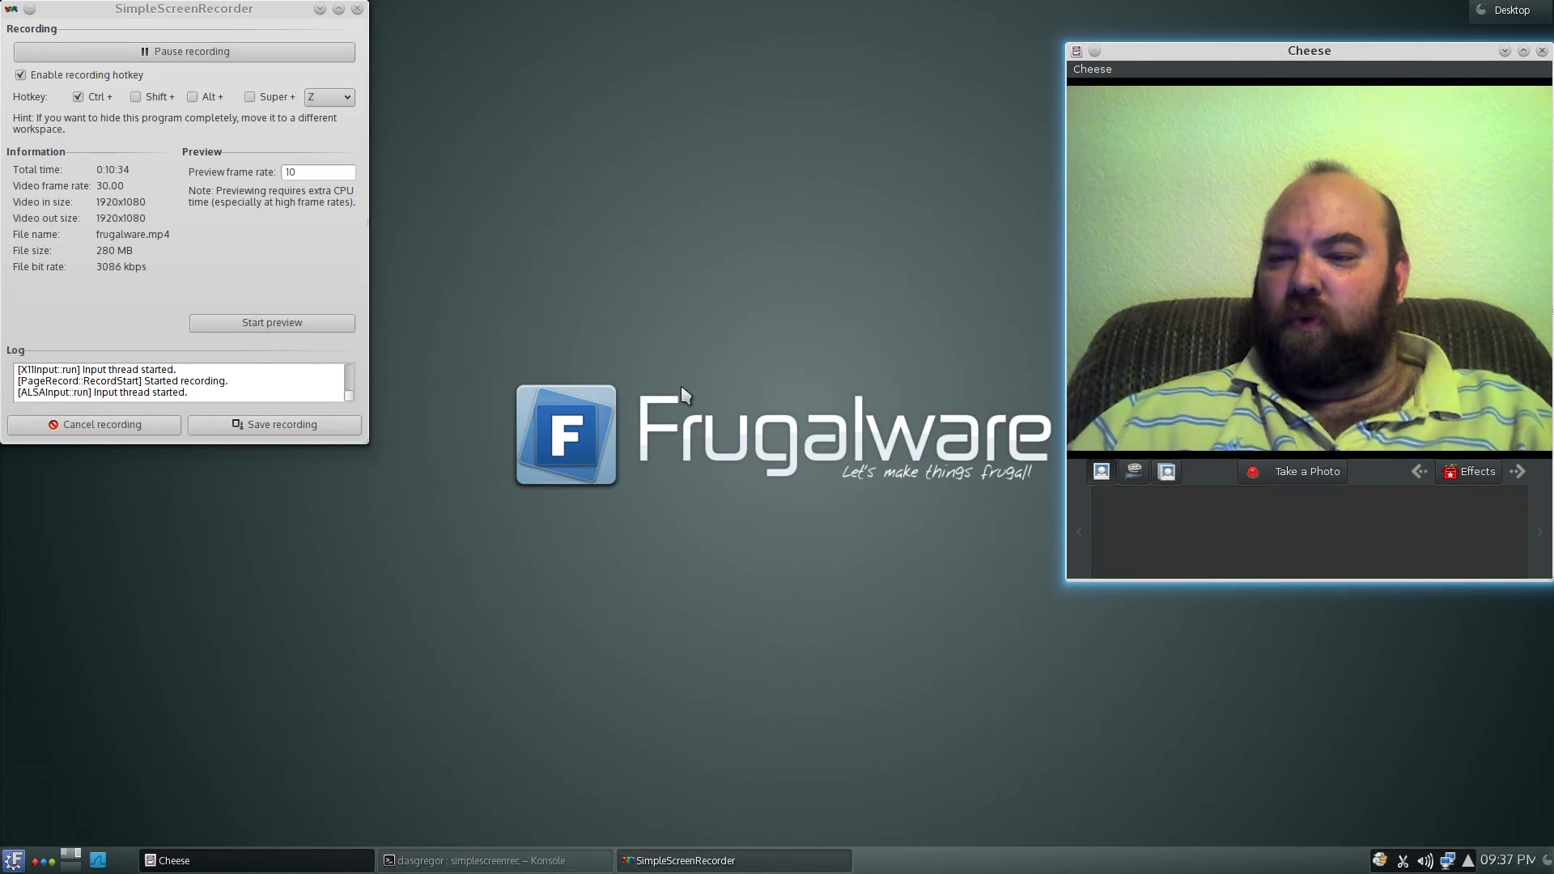
left_click(14, 862)
mouse_move(70, 599)
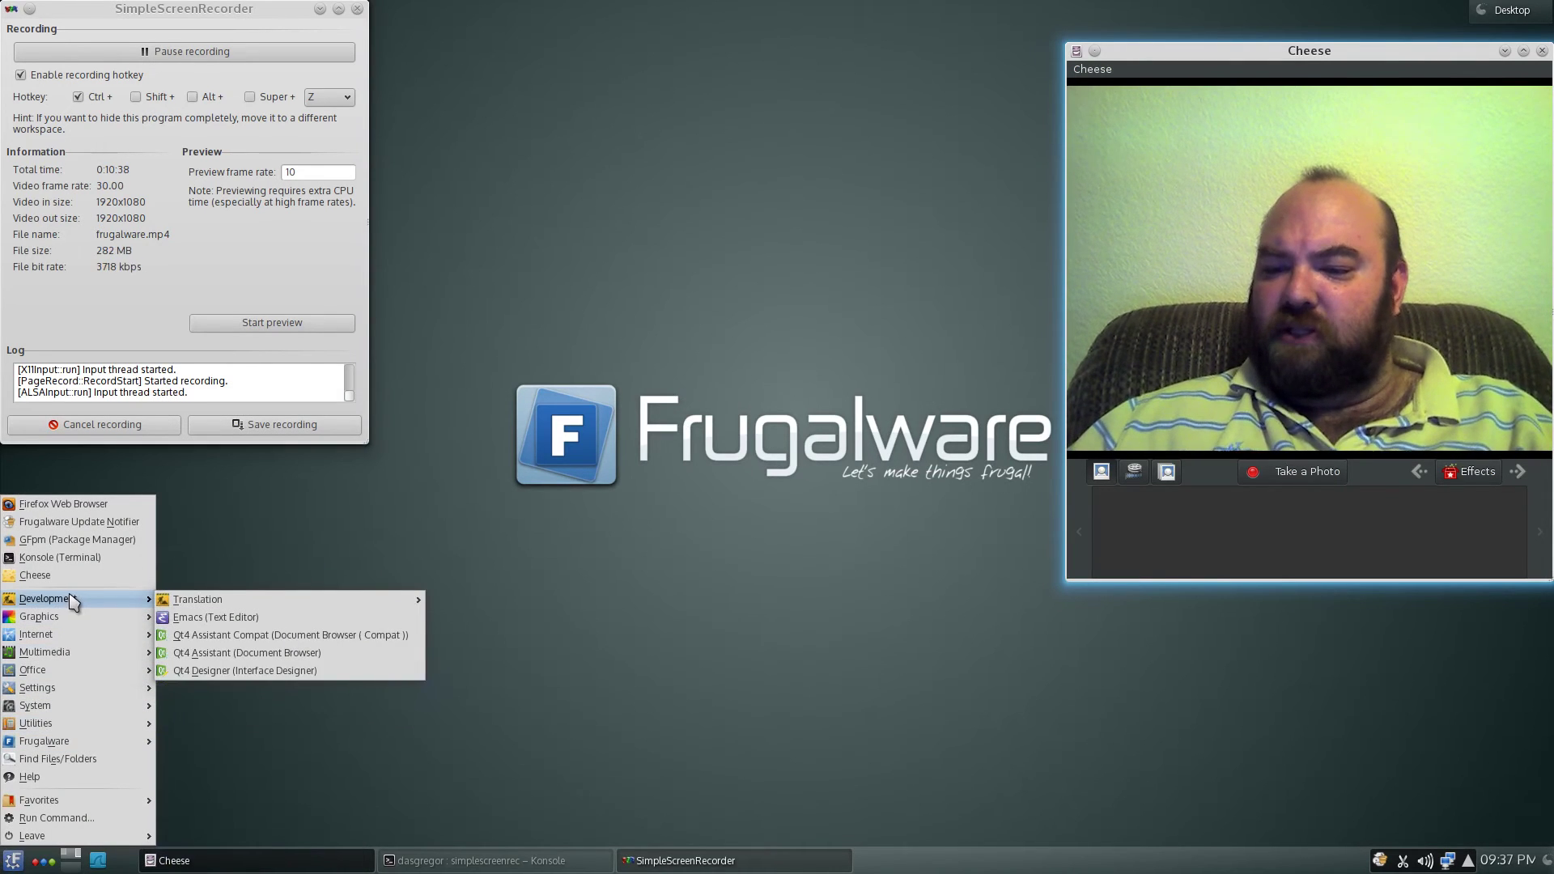
mouse_move(103, 740)
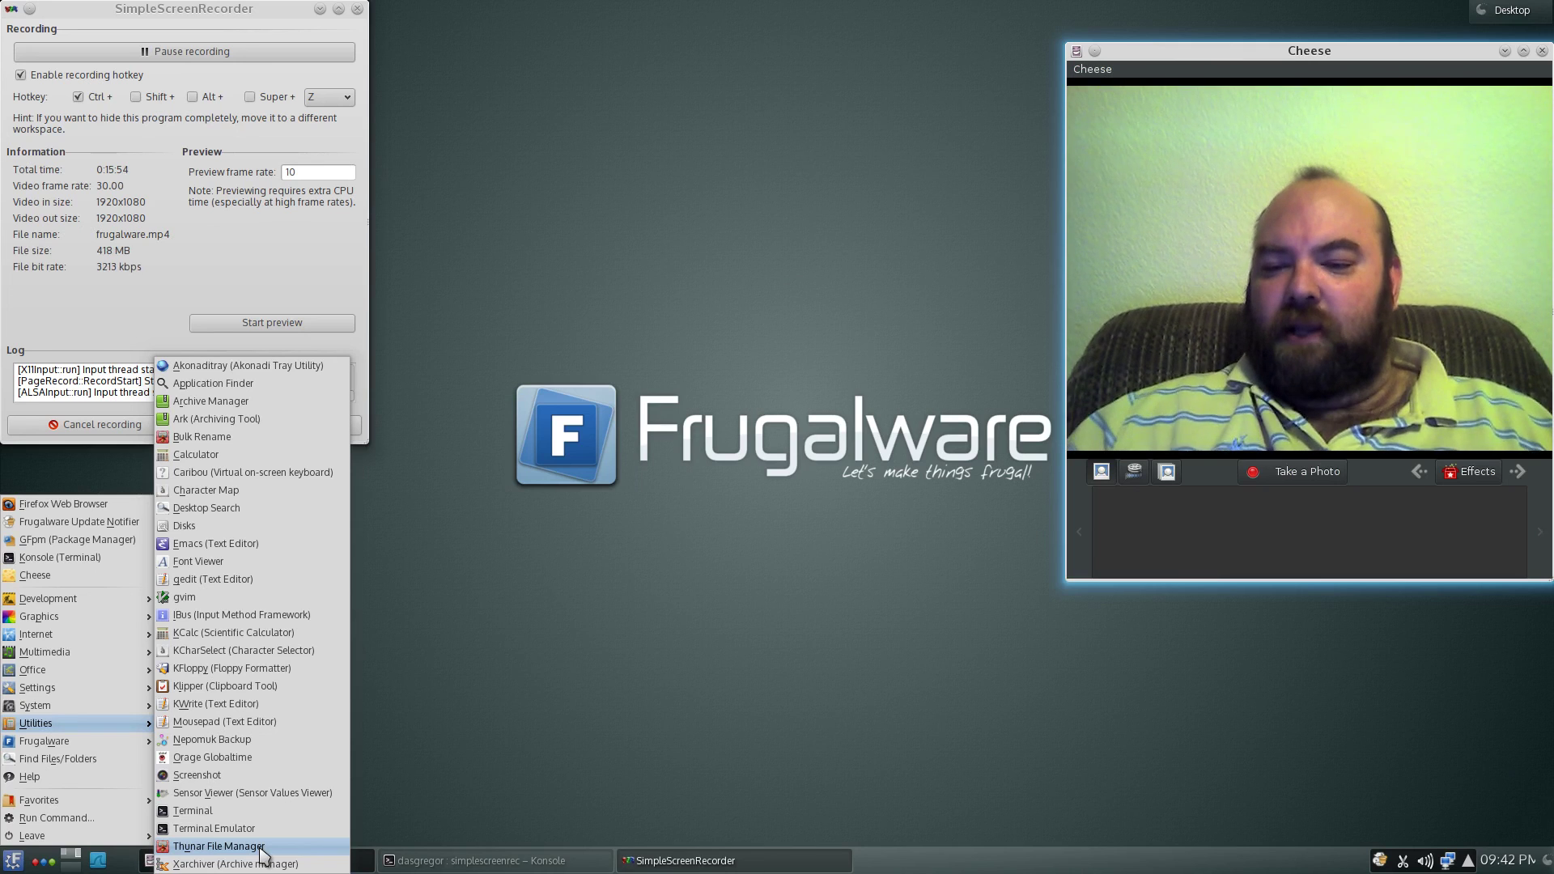
- View the Frugalware submenu links, then close and reopen the K launcher to browse them again
mouse_move(68, 745)
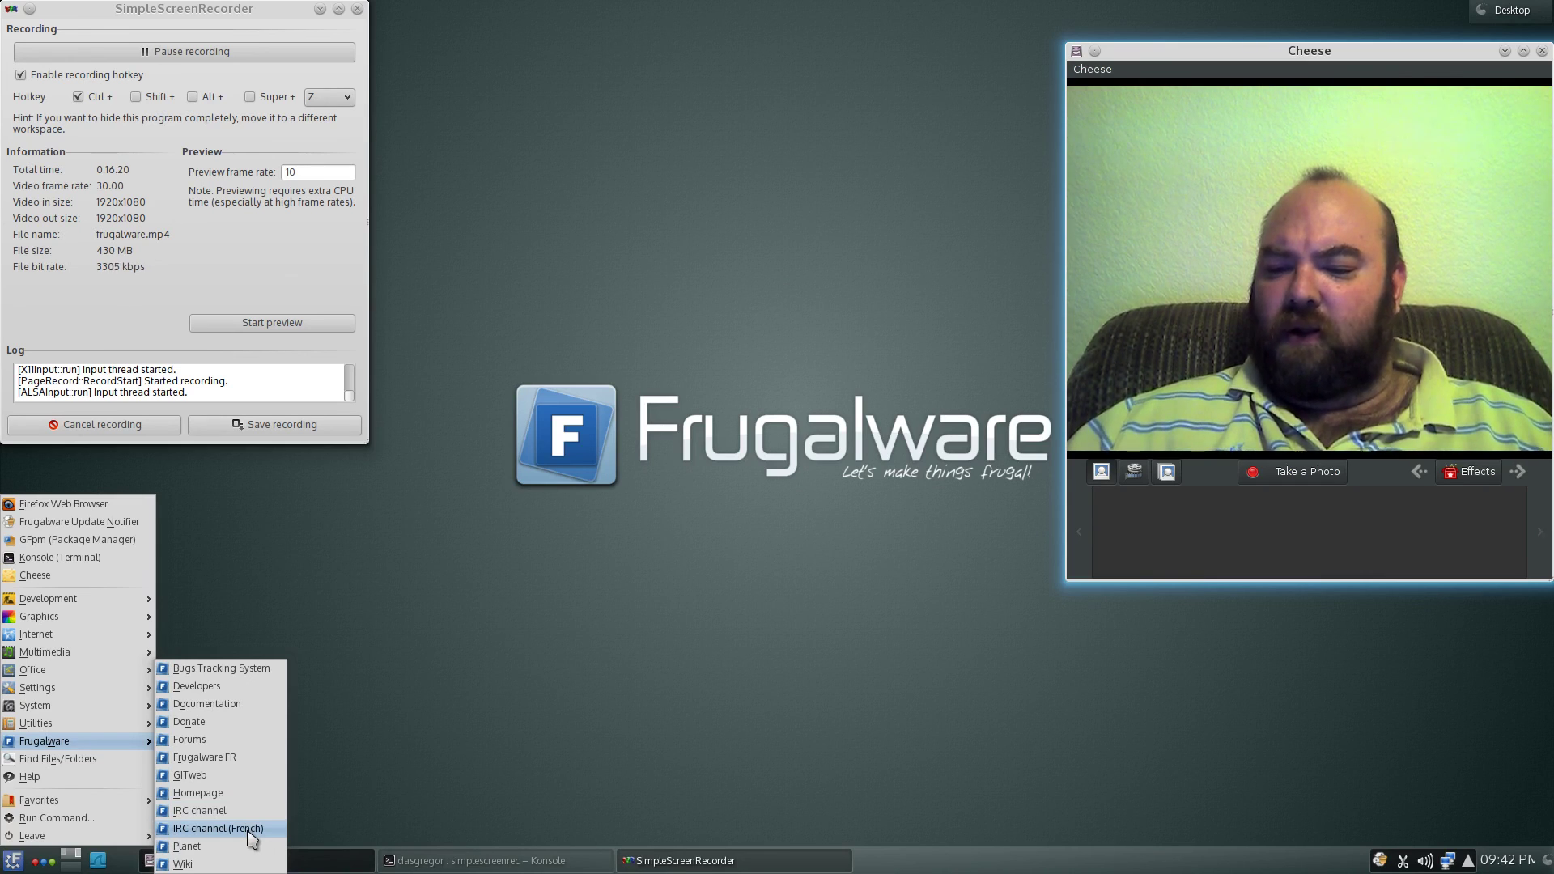
left_click(493, 669)
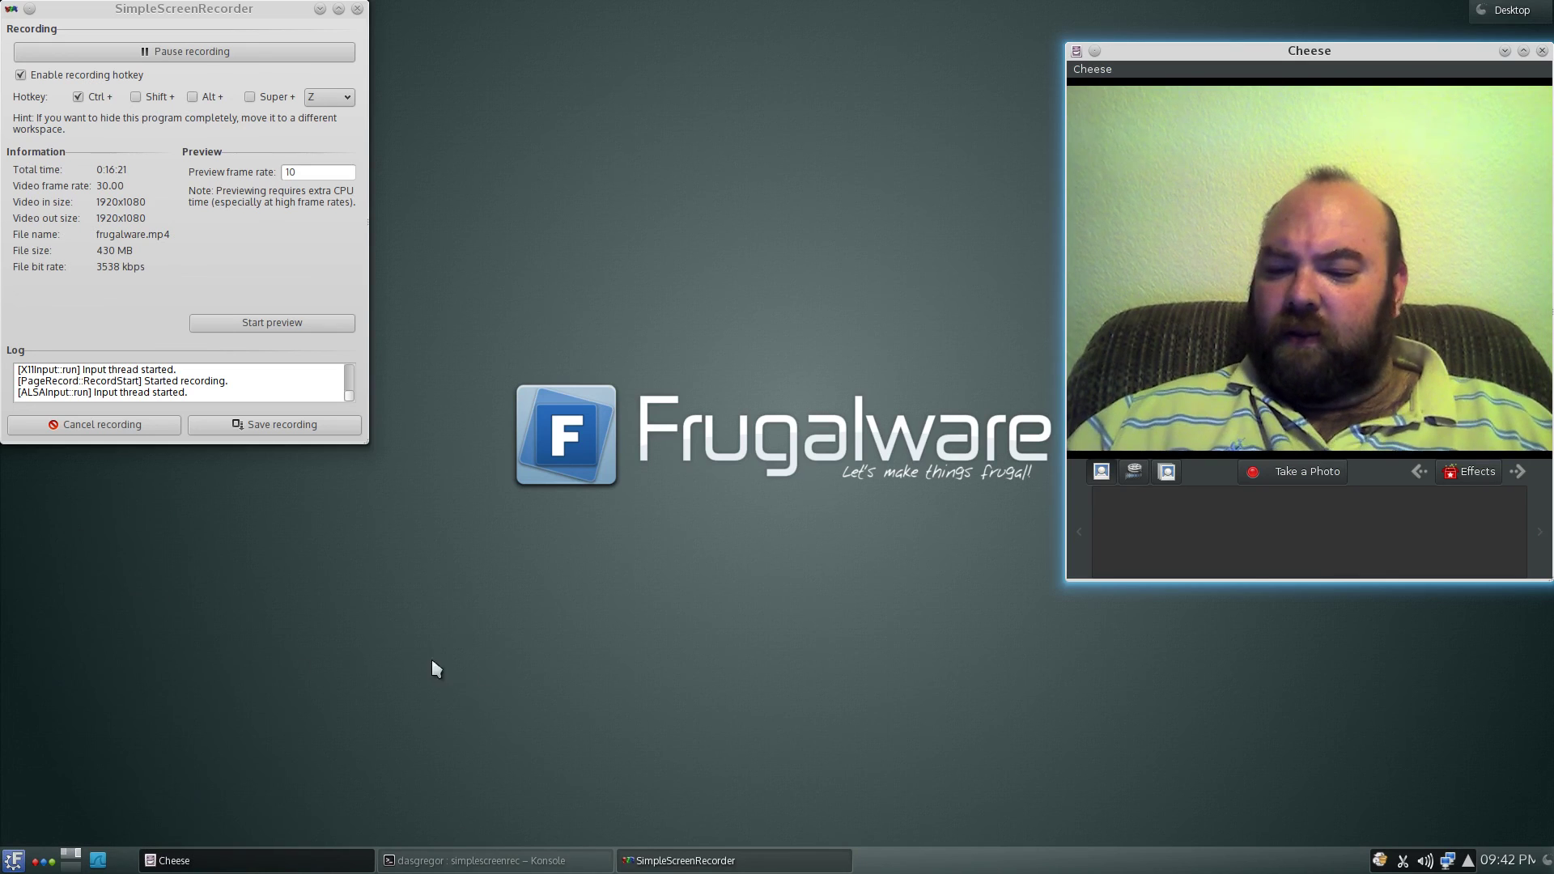
left_click(14, 860)
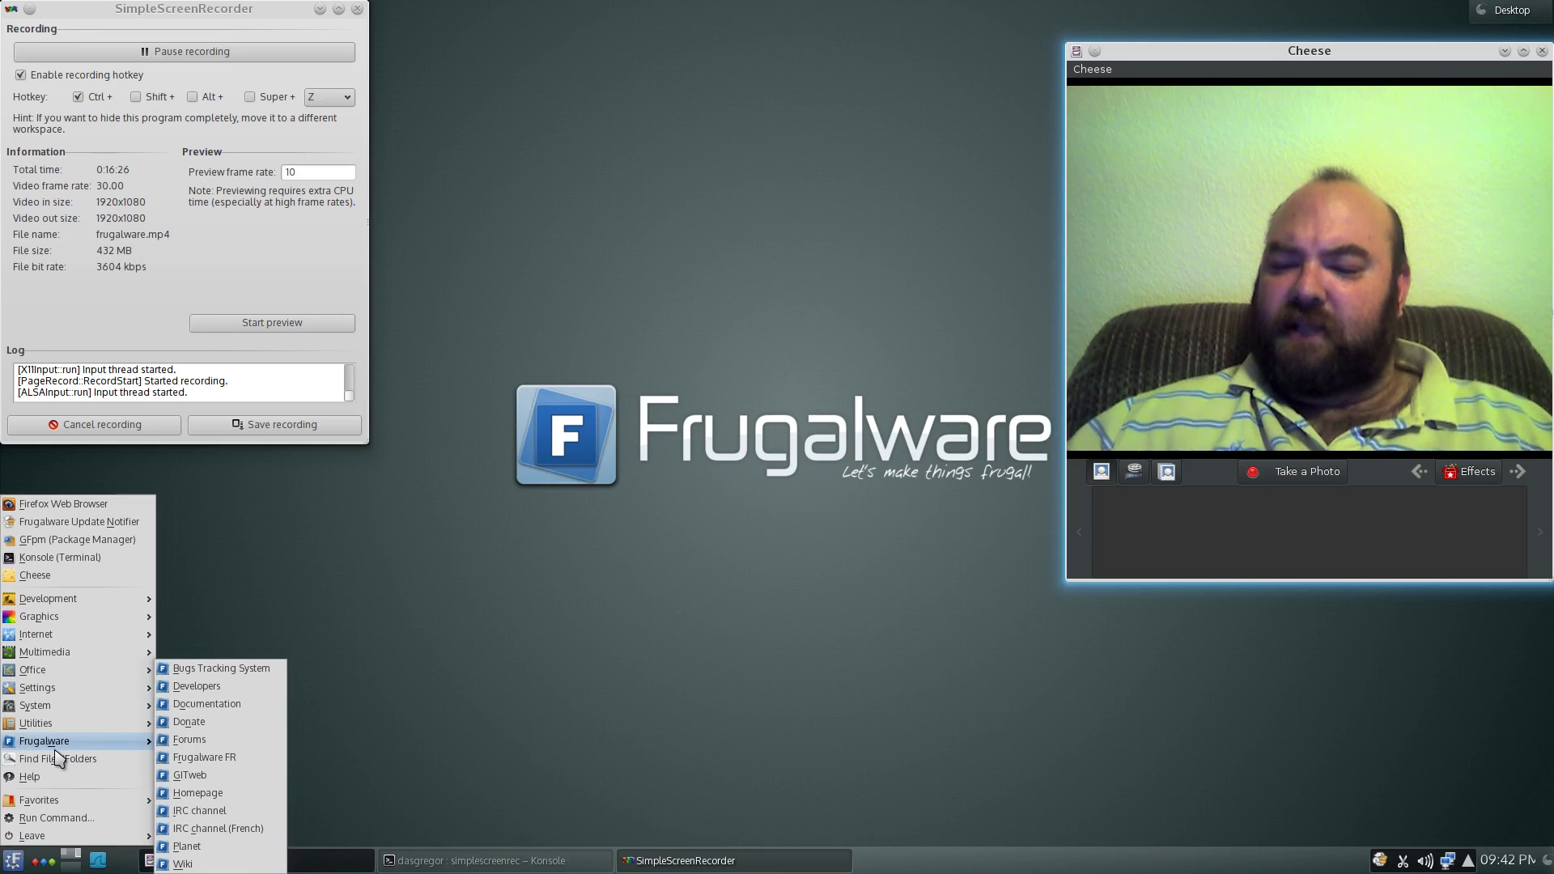